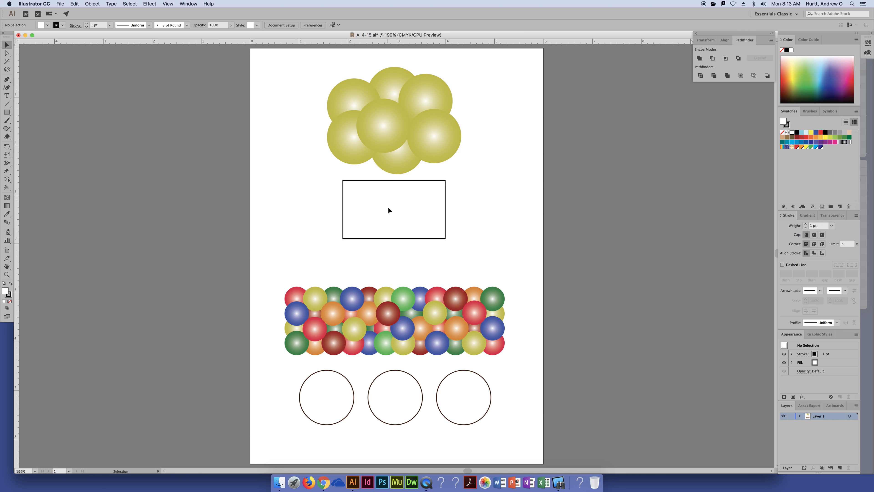
Move the black-outlined rectangle up over the cluster of yellow circles and deselect it
left_click_drag(440, 217, 446, 127)
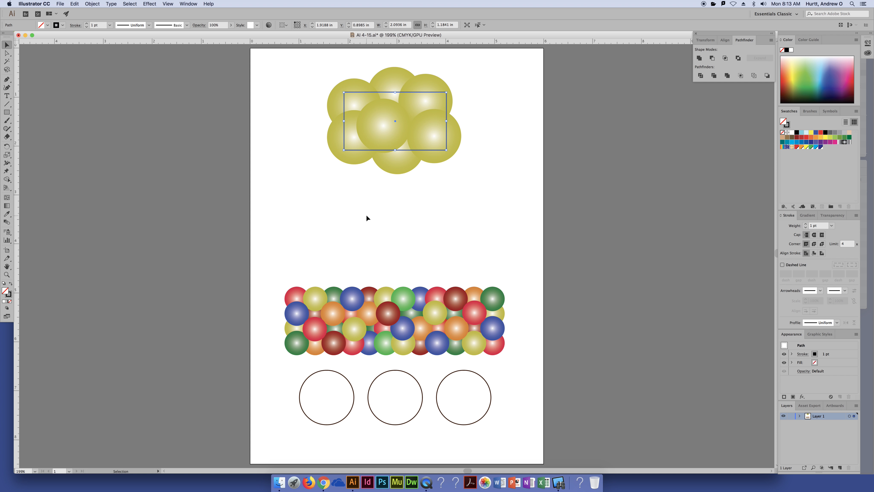
left_click(437, 179)
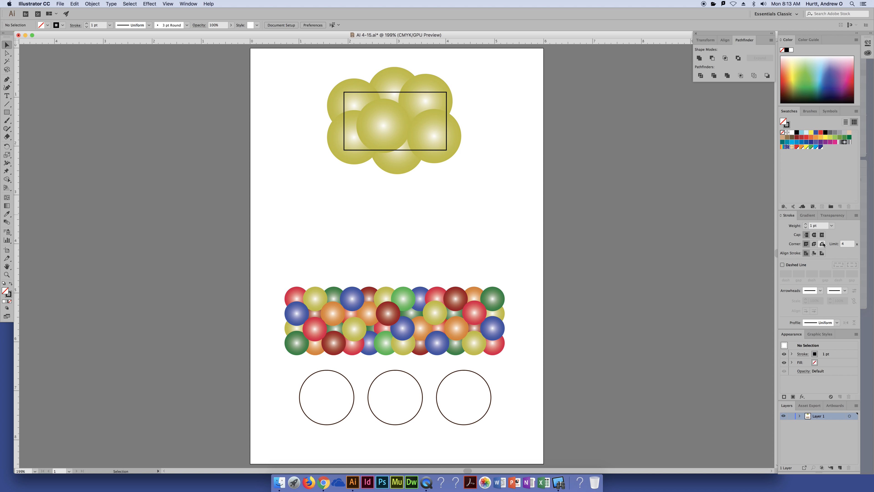
Float the layers list beside the artboard, expand Layer 1, and enlarge the list so its object names show in full
left_click_drag(787, 406, 744, 87)
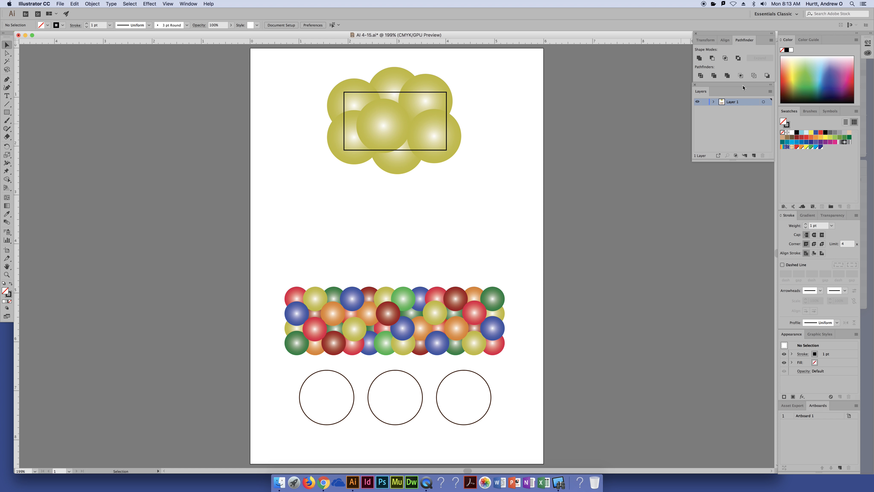
left_click(714, 103)
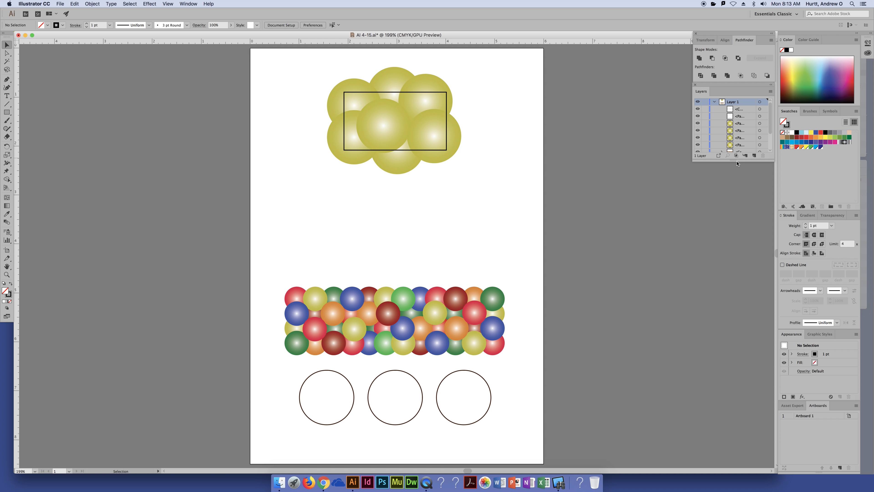
left_click_drag(735, 159, 734, 252)
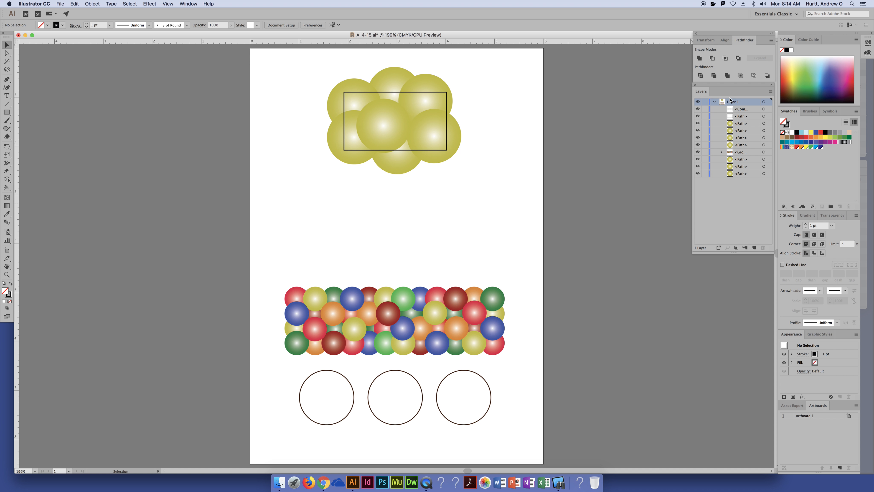
left_click_drag(726, 92, 655, 88)
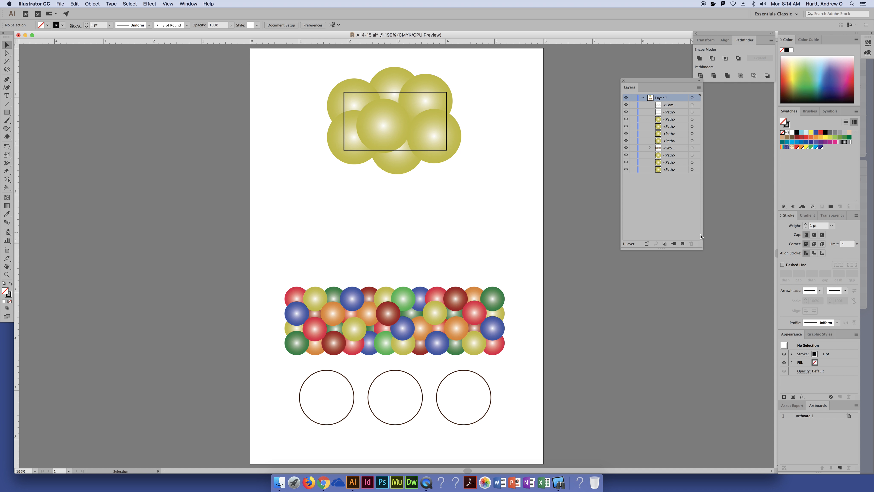
left_click_drag(703, 246, 737, 246)
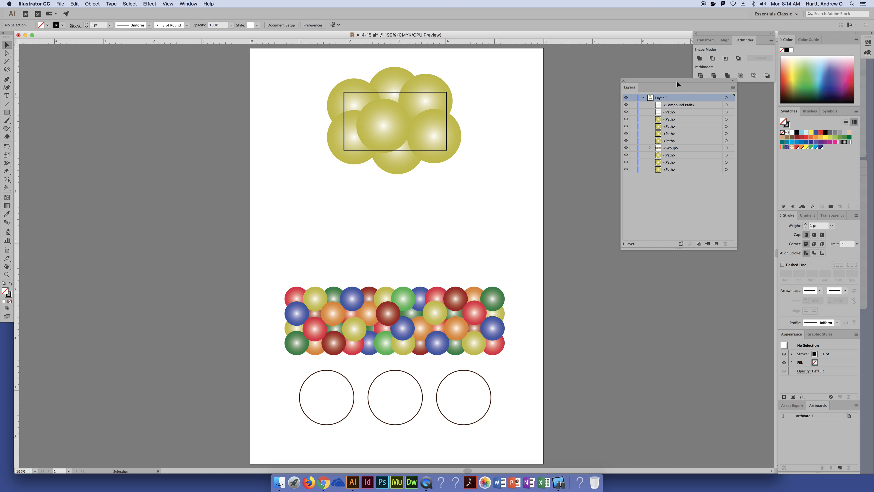
left_click_drag(677, 83, 713, 87)
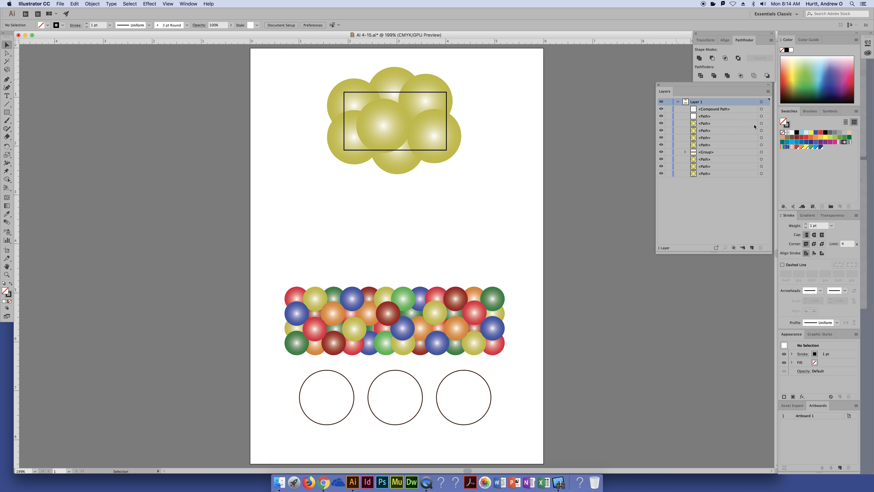
left_click(761, 123)
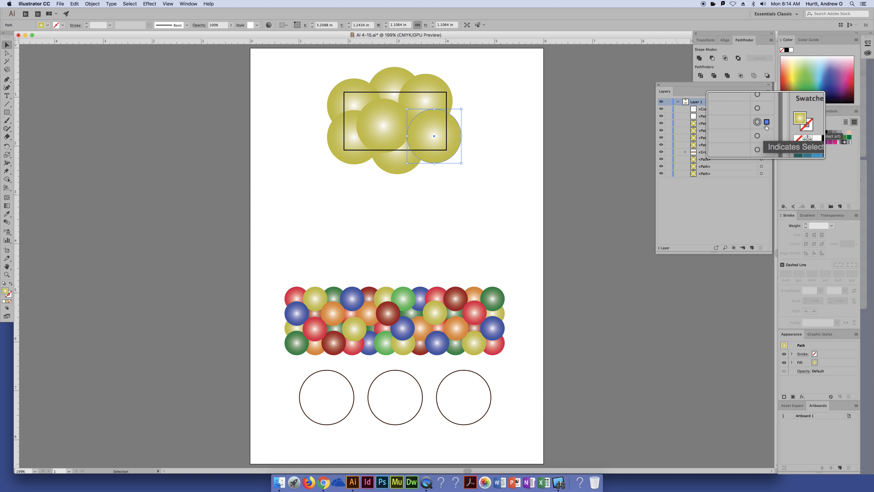
key("alt+super")
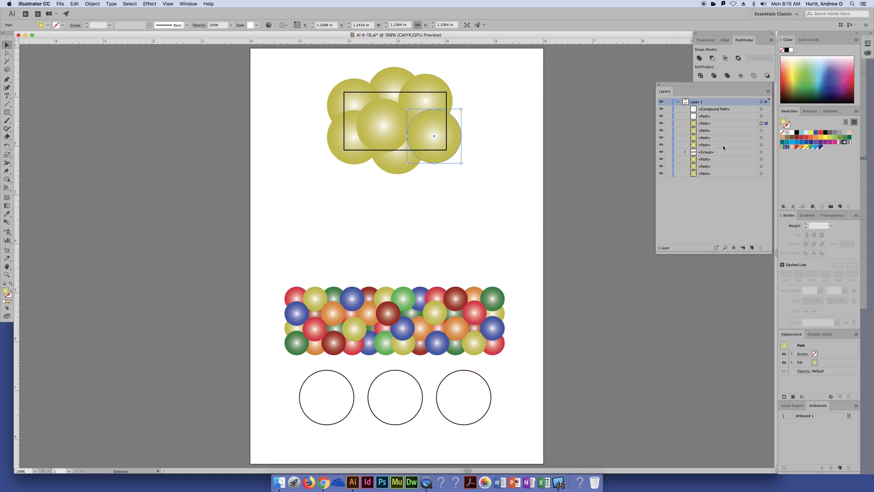
left_click(762, 131, "shift")
left_click(761, 138, "shift")
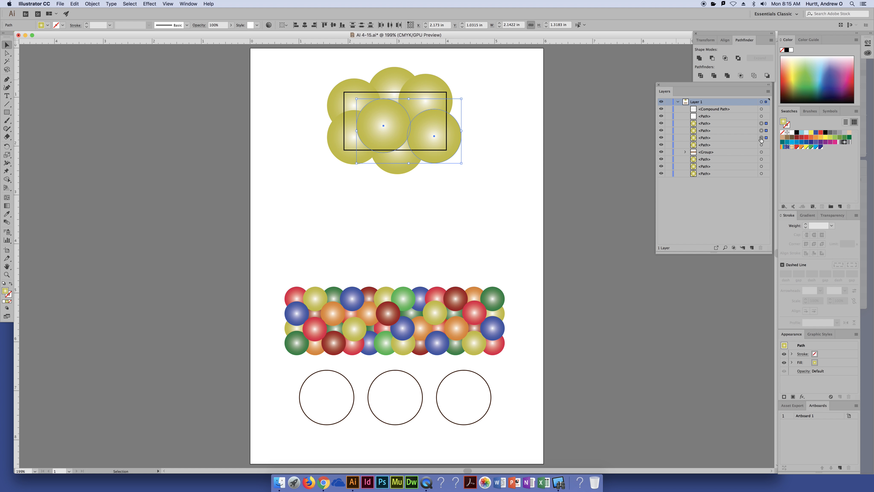
left_click(762, 145, "shift")
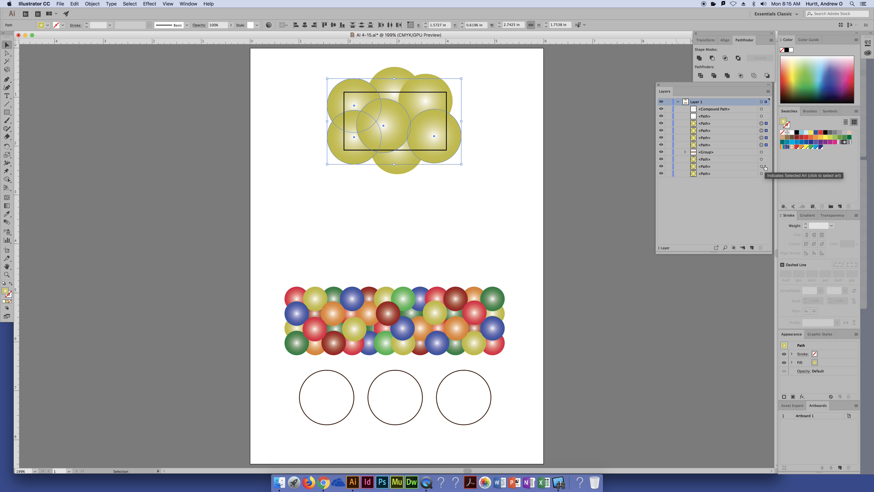
left_click(762, 160, "shift")
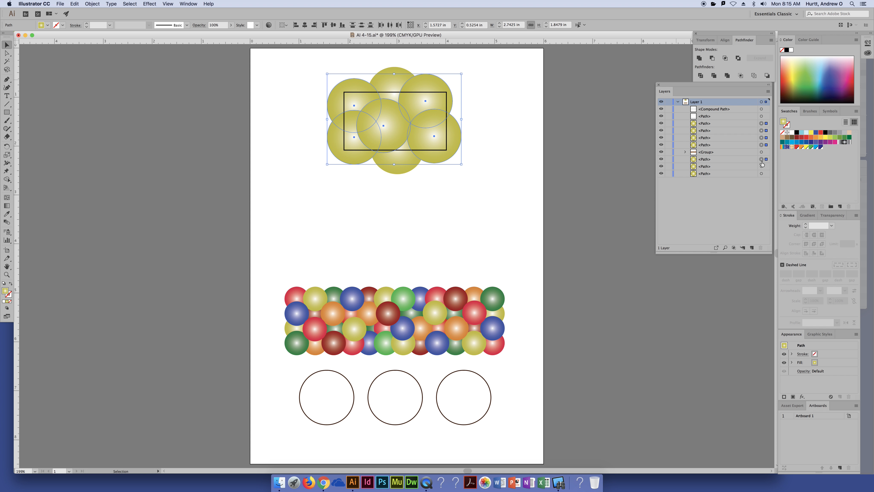
left_click(762, 159, "shift")
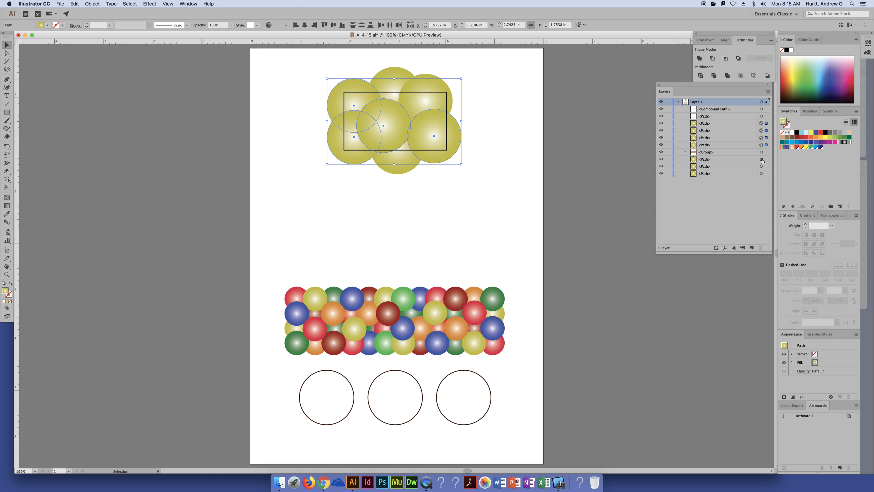
Select all seven yellow circle paths in Layer 1 together, leaving out the rectangle, the compound path and the multicoloured group
left_click(762, 124)
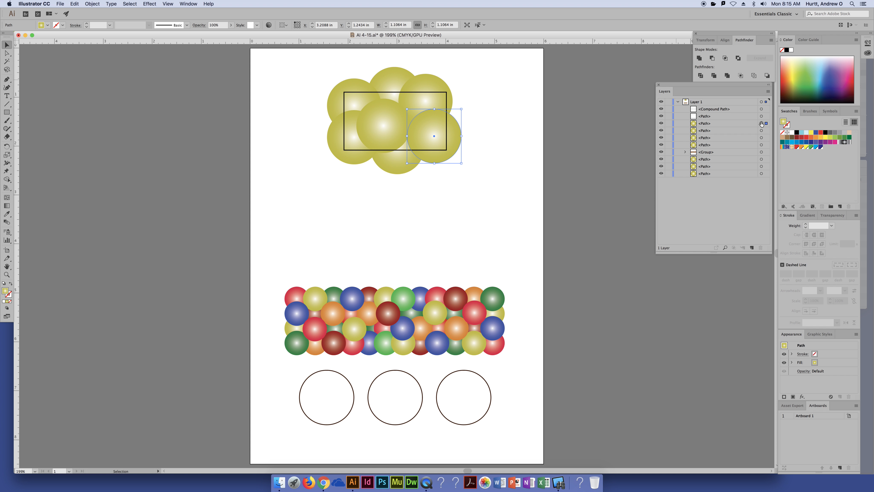
left_click(761, 145, "shift")
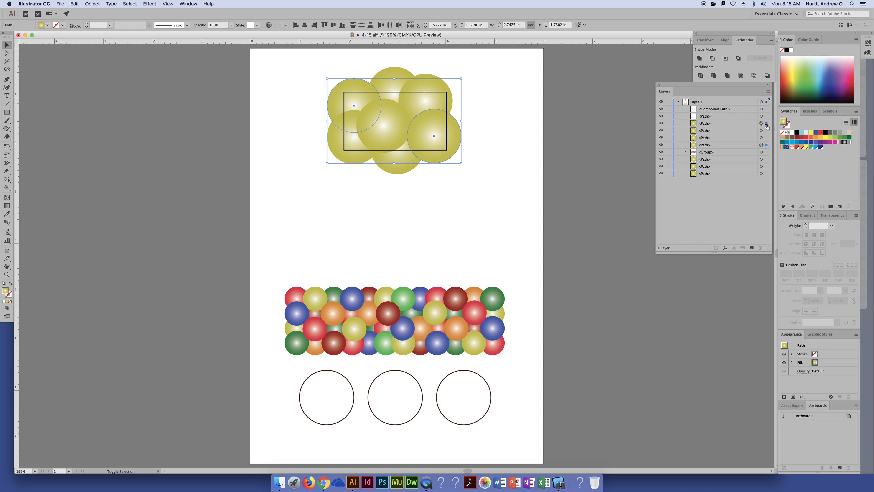
left_click(761, 137, "shift")
left_click(761, 131, "shift")
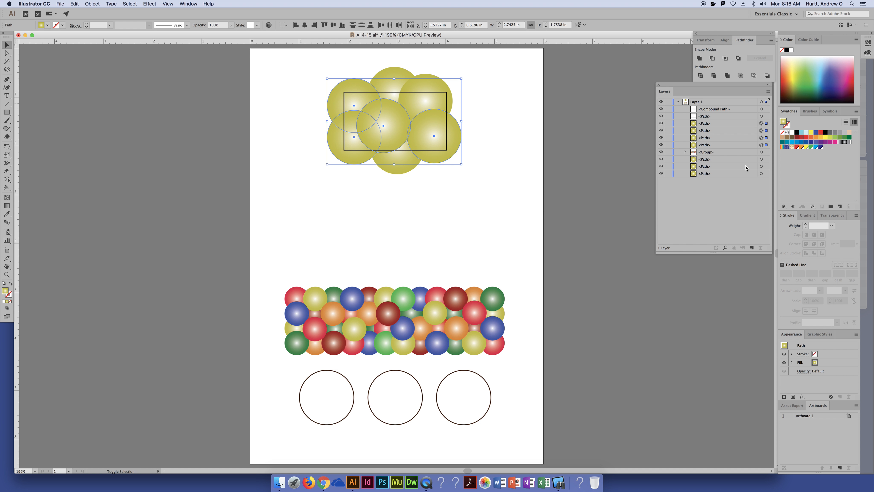
left_click(762, 160, "shift")
left_click(761, 166, "shift")
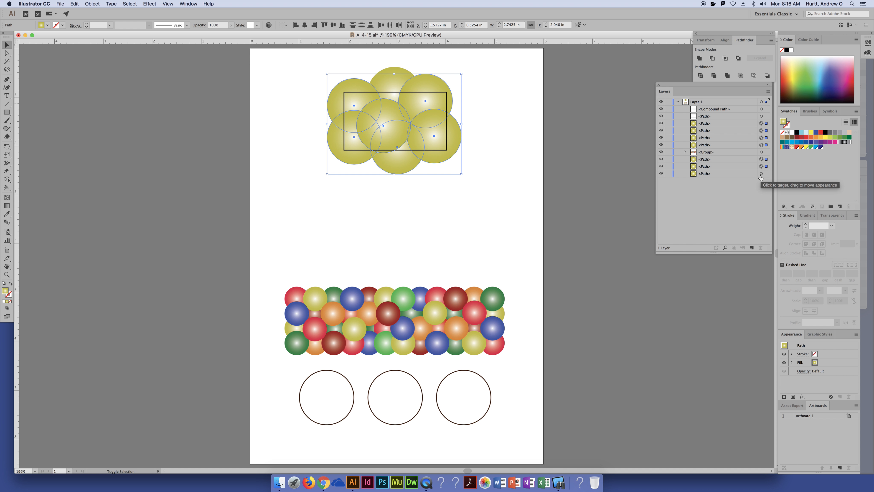
left_click(761, 173, "shift")
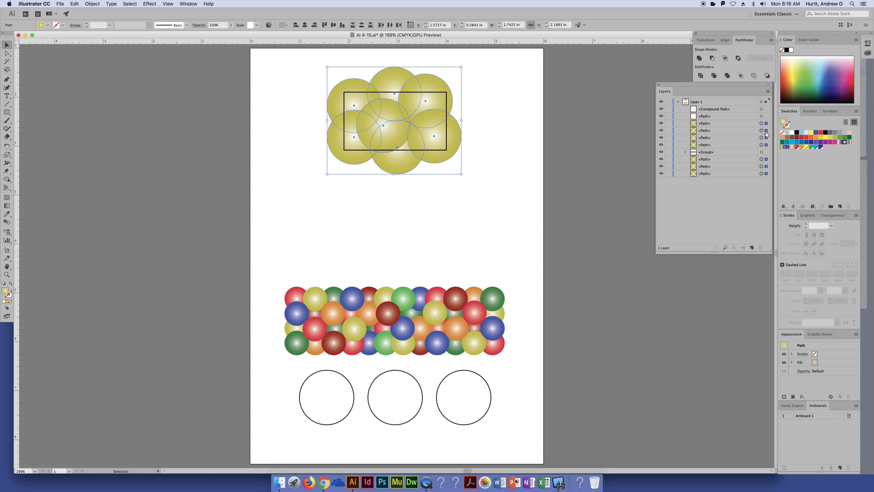
Try moving the seven selected circles away from the rectangle past the artboard's edge, and undo the move
left_click_drag(391, 70, 237, 177)
key("a")
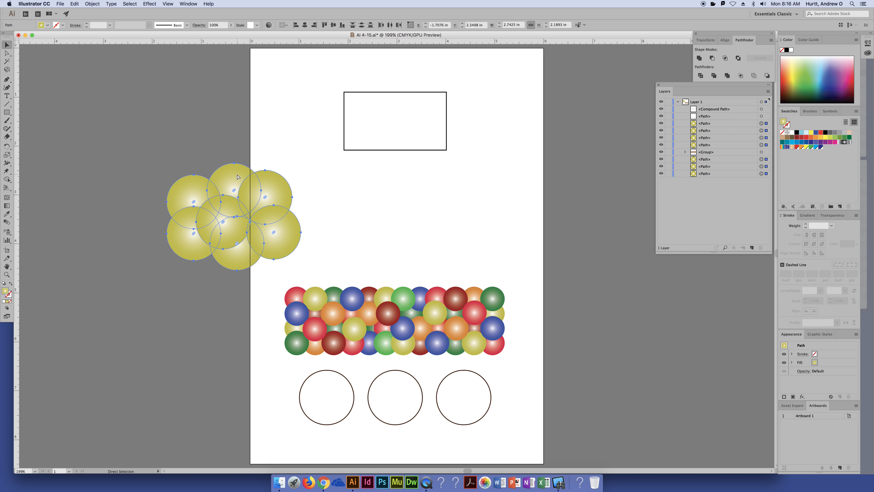
key("super+z")
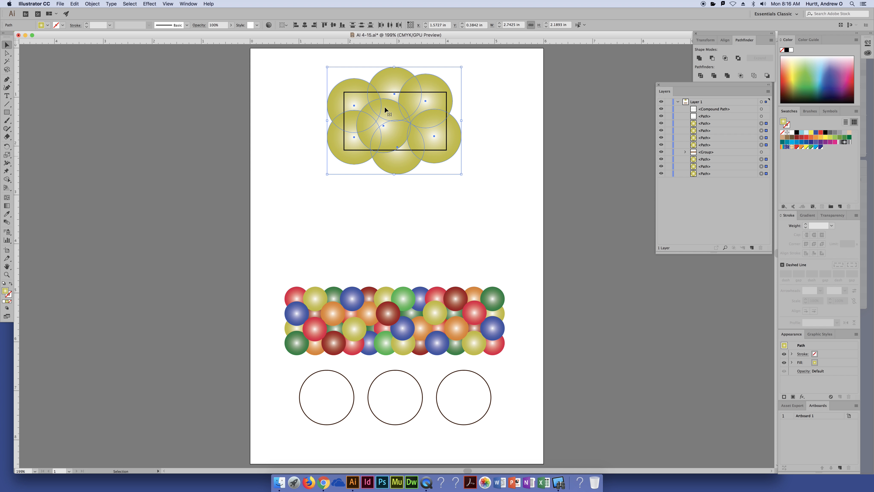
Group the seven selected yellow circles and keep the group's default name
key("super+g")
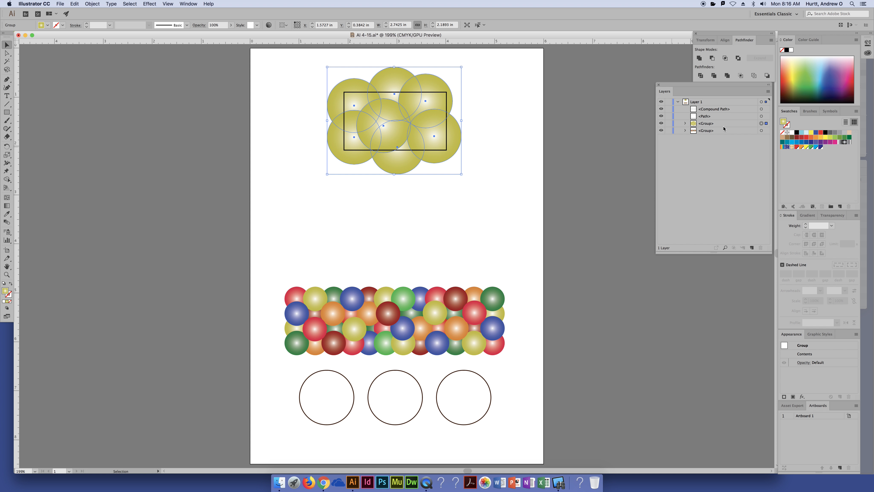
double_click(708, 124)
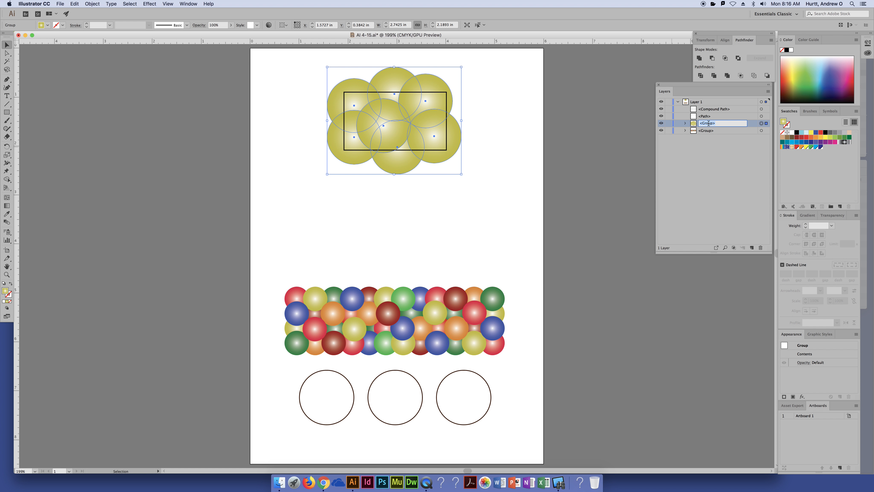
key("Return")
Try selecting the rectangle and the yellow circle group on the artboard, by marquee and one after the other, and deselect everything
left_click(762, 116)
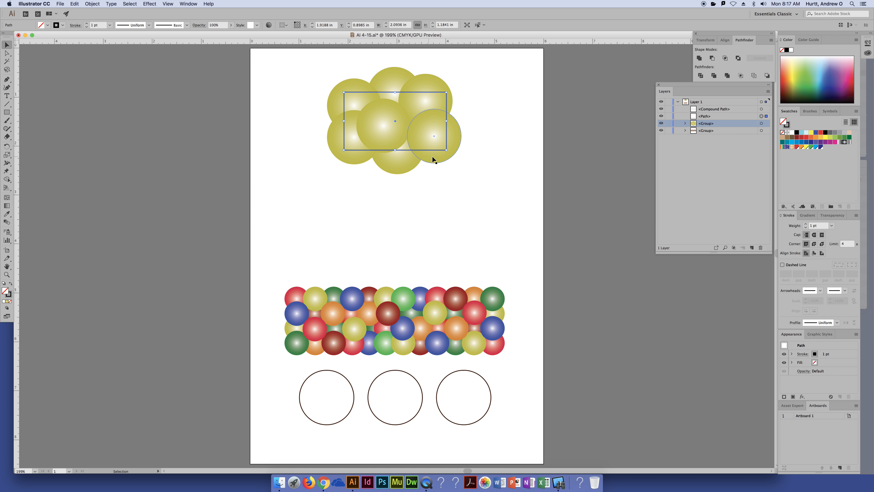
left_click(463, 182)
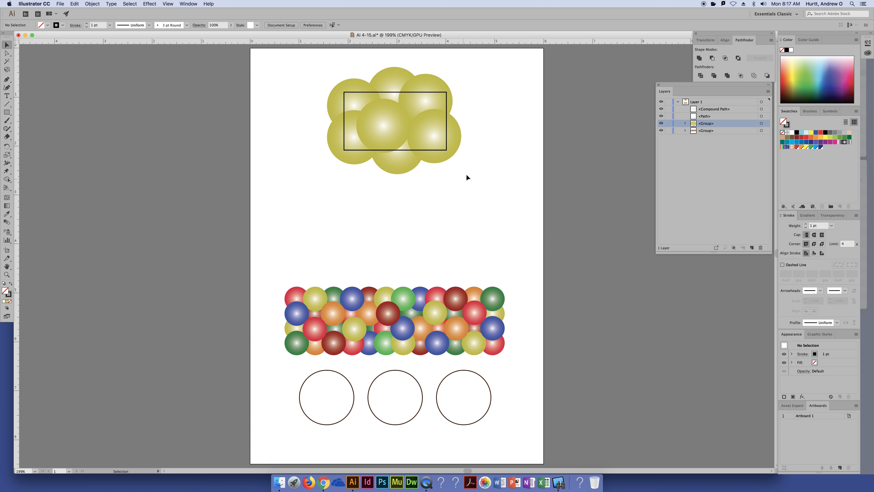
left_click_drag(496, 183, 406, 109)
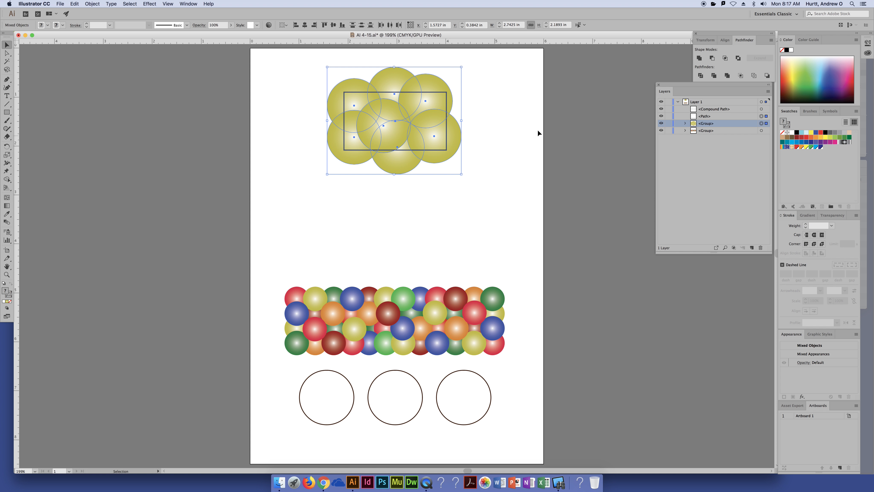
left_click(465, 141)
left_click(456, 137)
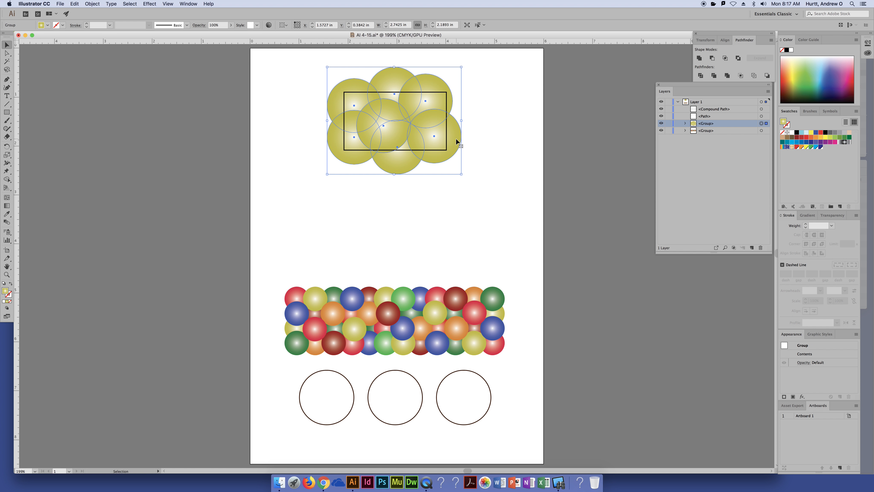
left_click(436, 92, "shift")
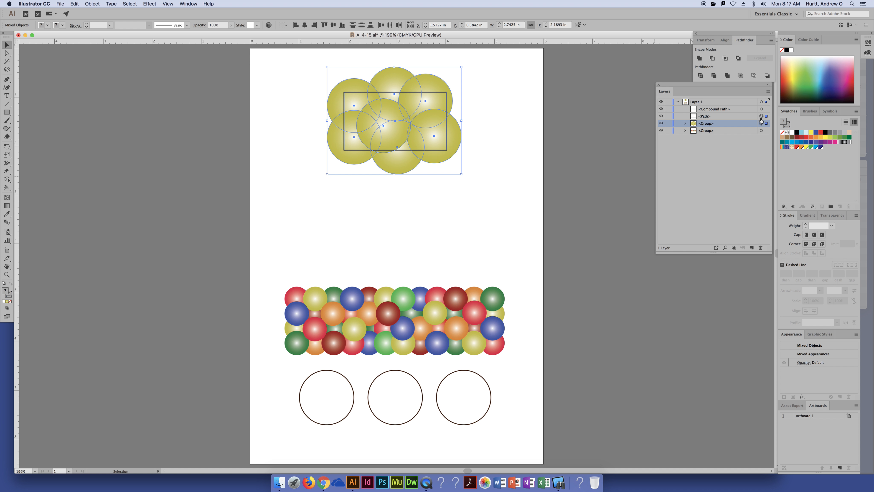
left_click(471, 162)
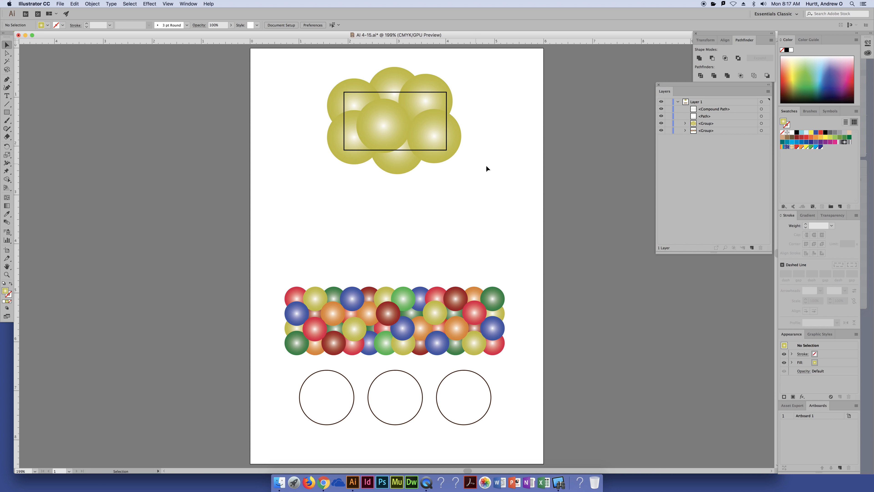
Make a clipping mask from the rectangle and the yellow circle group, and deselect the result
left_click(761, 123)
left_click(761, 116, "shift")
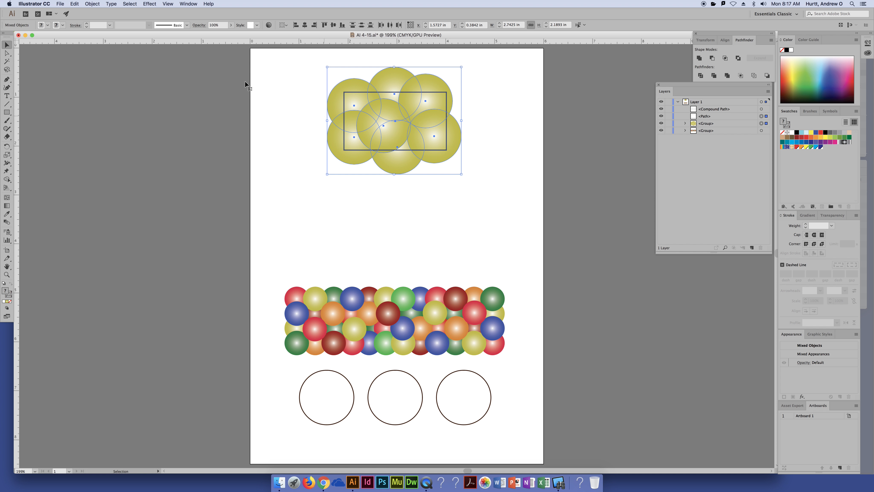
left_click(91, 4)
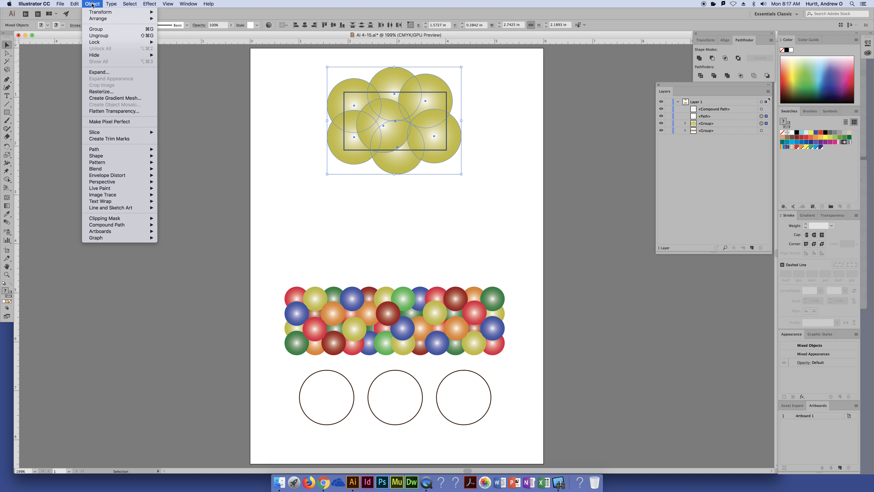
mouse_move(133, 219)
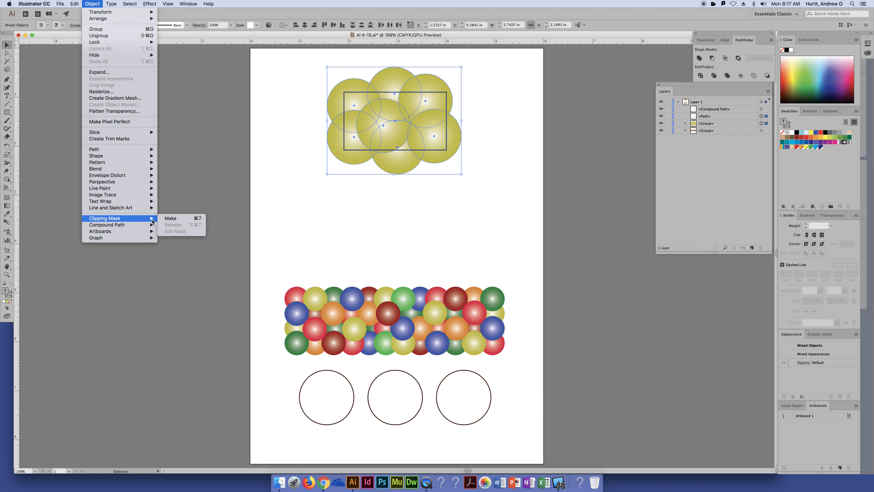
left_click(180, 220)
left_click(409, 229)
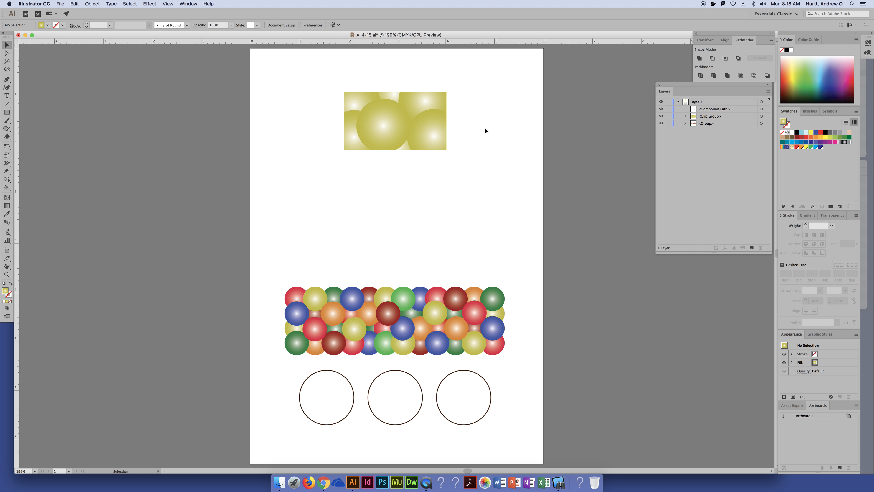
Undo the clipping mask on the yellow circle group
key("super+alt+7")
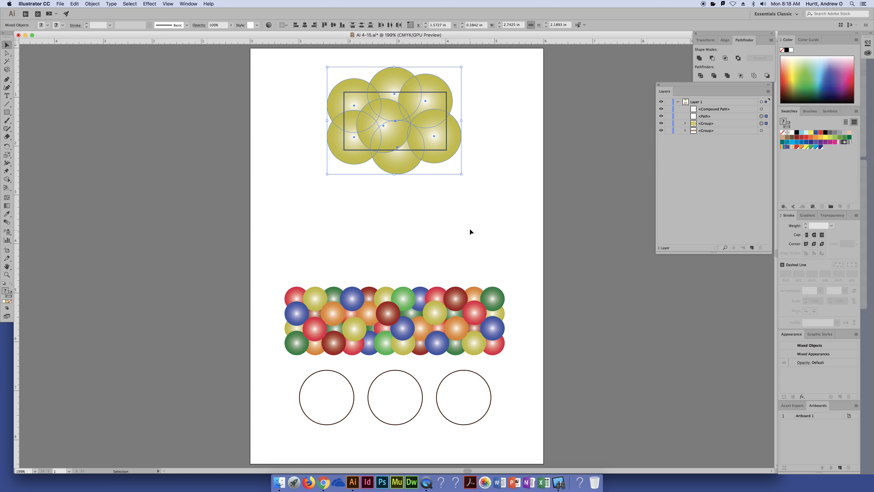
key("a")
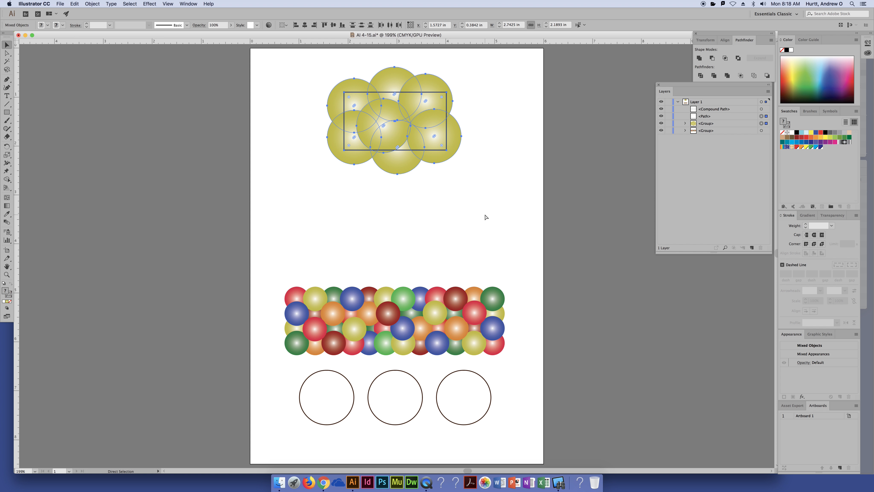
Mask the yellow circle group with the rectangle, deselect the result, and release the clipping mask again
key("super+7")
key("v")
left_click(495, 174)
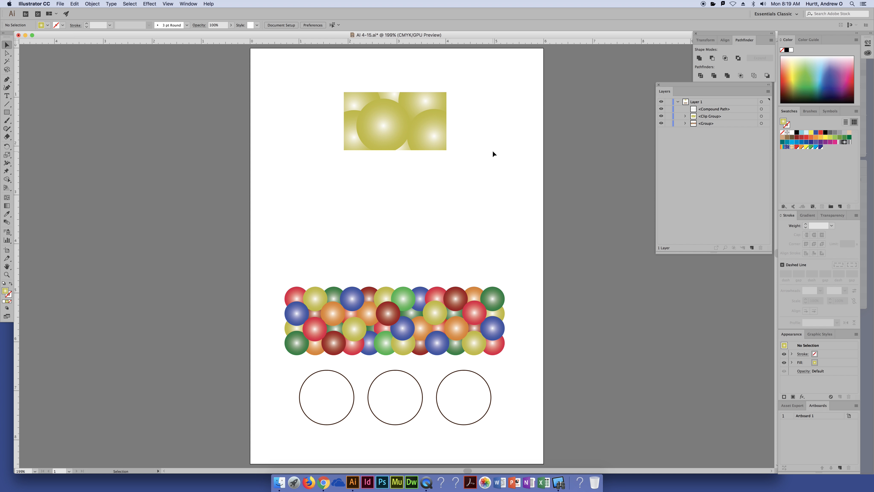
left_click(7, 54)
key("alt+super+7")
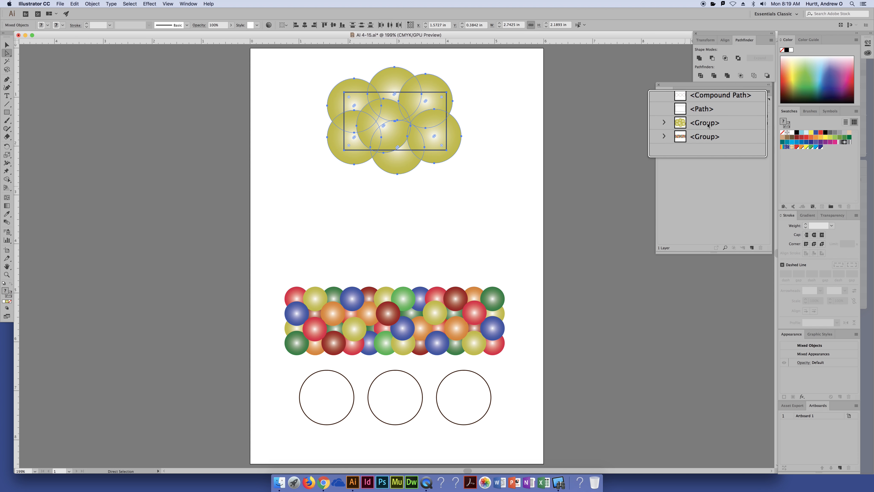
Make a clipping mask from the selected rectangle and yellow circle group, and expand the resulting clip group in the layer list
key("v")
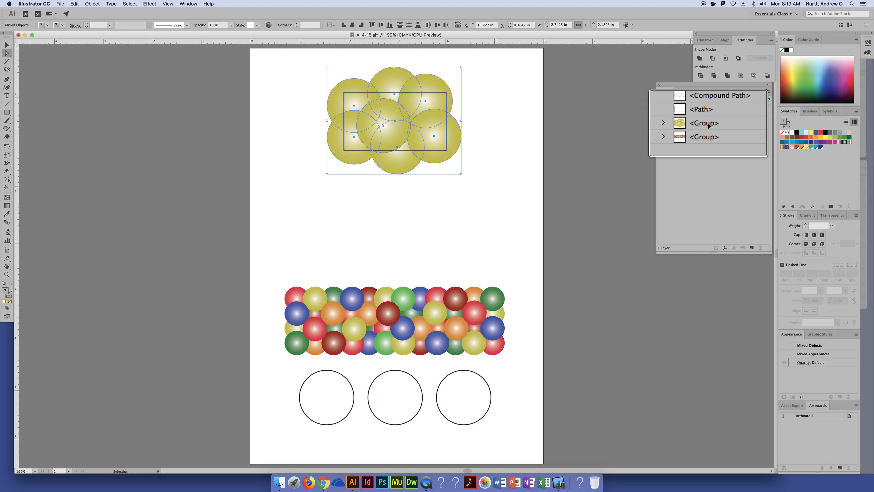
key("super+7")
key("a")
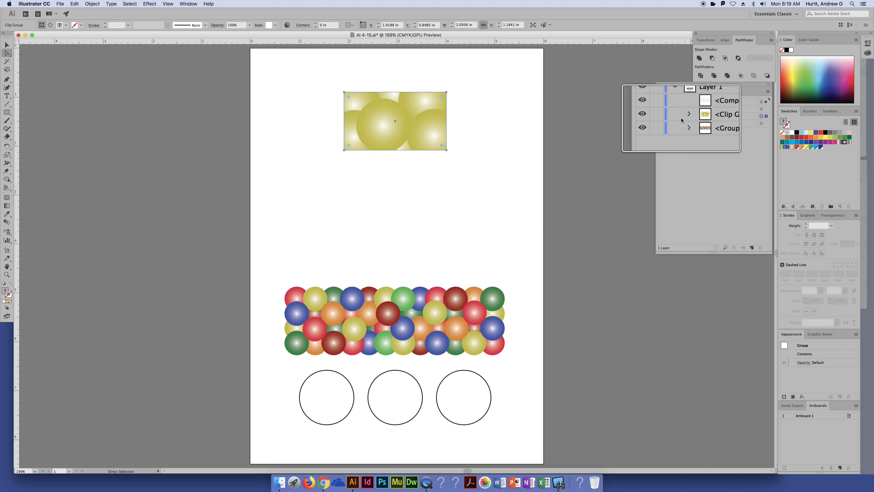
left_click(685, 117)
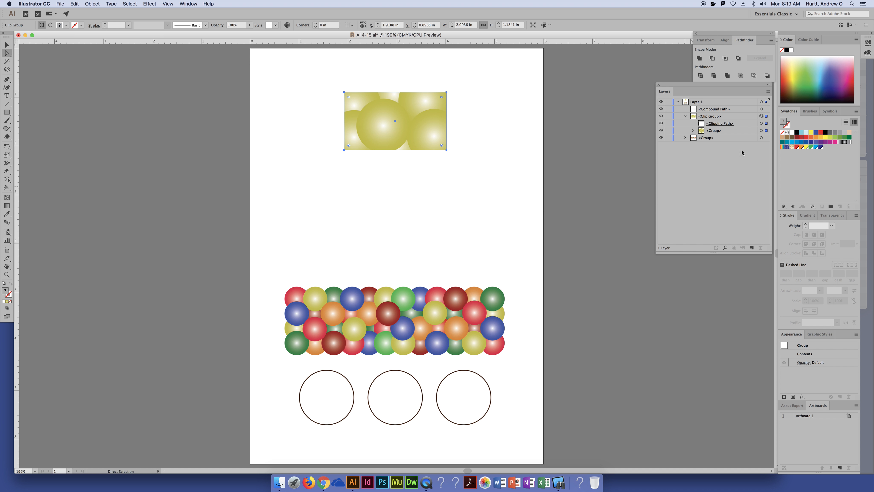
Give the clipping path inside the clip group a black stroke, and deselect it
left_click(761, 123)
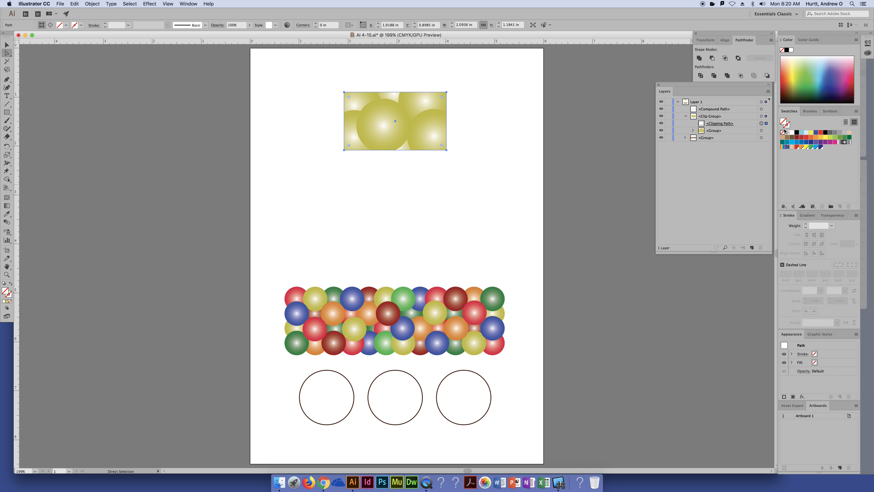
left_click(797, 133)
left_click(782, 132)
left_click(788, 125)
left_click(796, 132)
left_click(468, 204)
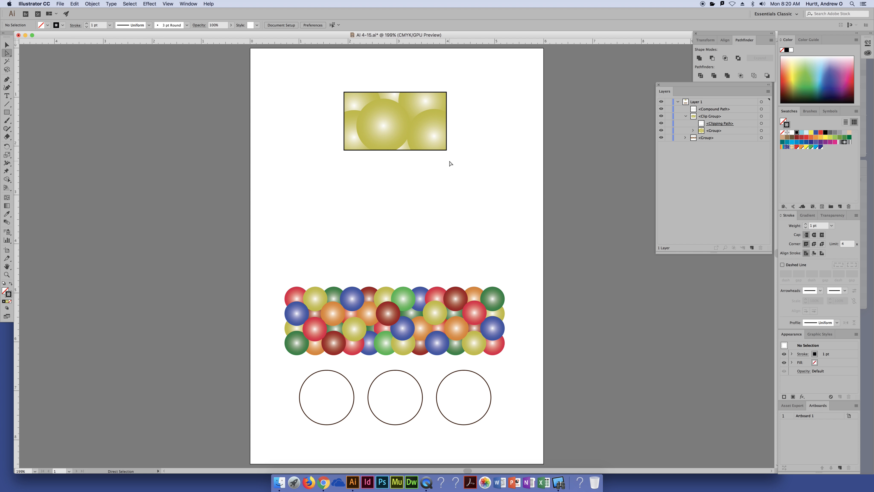
Recolour the clipping path's stroke light blue and raise its weight to 8 pt
left_click(427, 151)
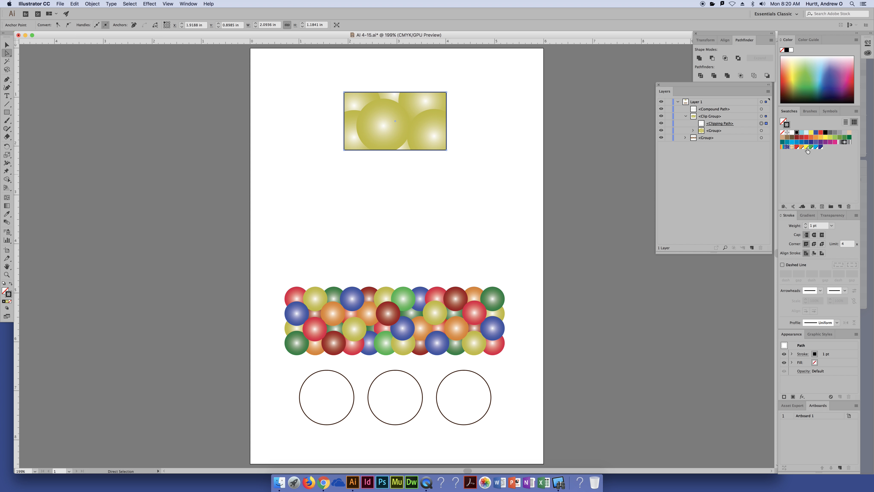
left_click(801, 133)
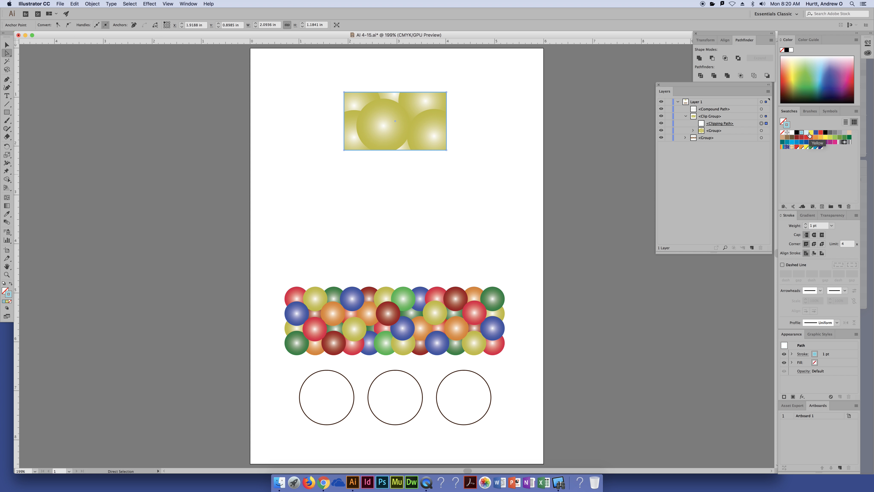
left_click(806, 224)
left_click(805, 224)
left_click(806, 224)
left_click(805, 224)
left_click(806, 225)
left_click(806, 224)
left_click(806, 224)
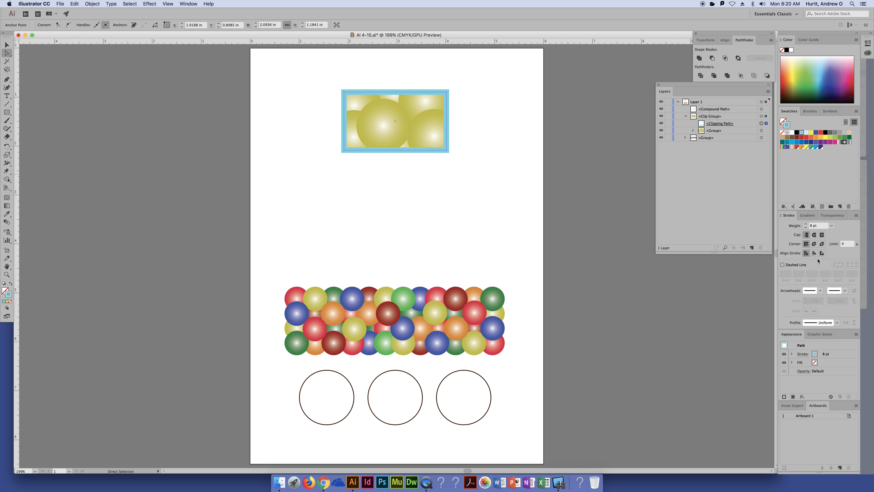
Give the clipping path's stroke round joins, try inside and outside alignment, and set the alignment back to center
left_click(815, 244)
left_click(815, 253)
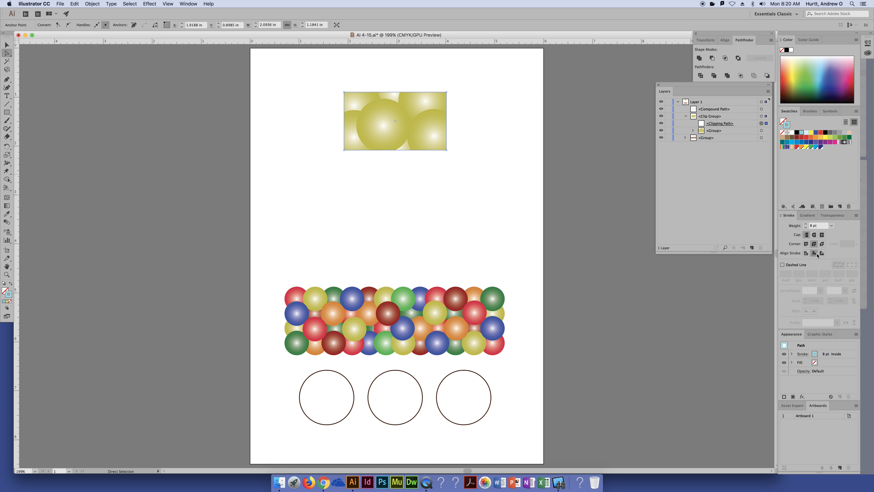
left_click(806, 253)
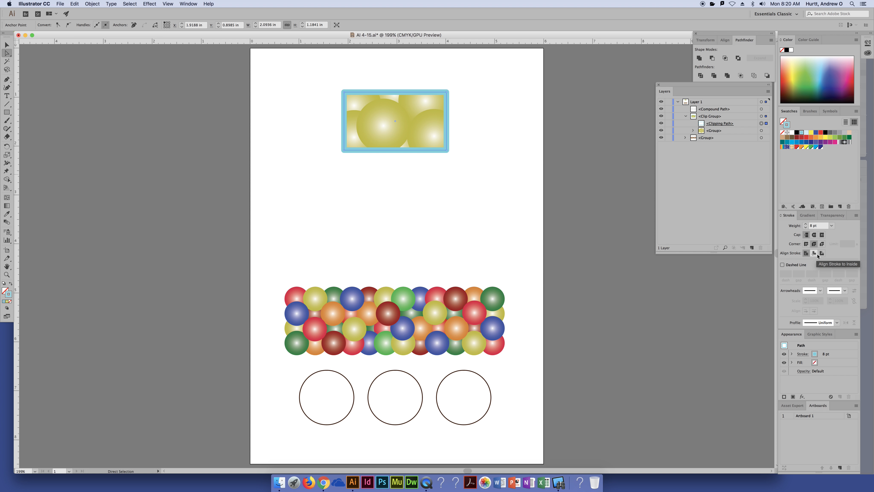
left_click(818, 254)
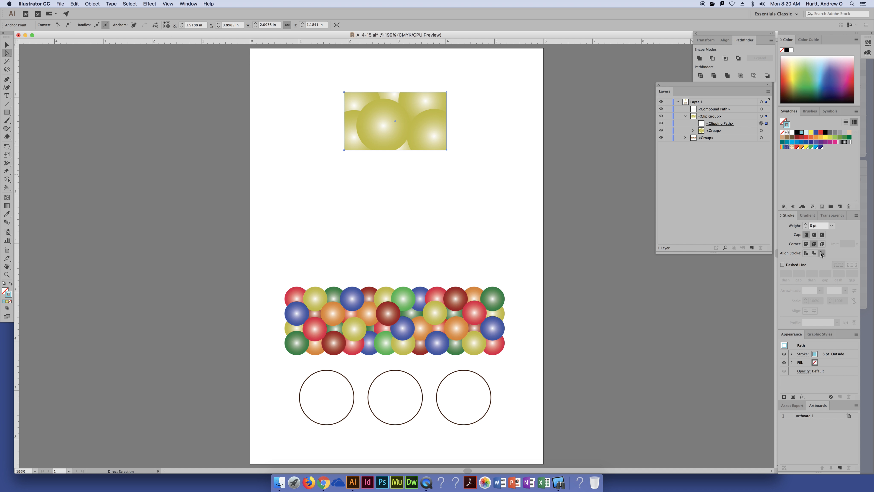
left_click(816, 254)
left_click(806, 253)
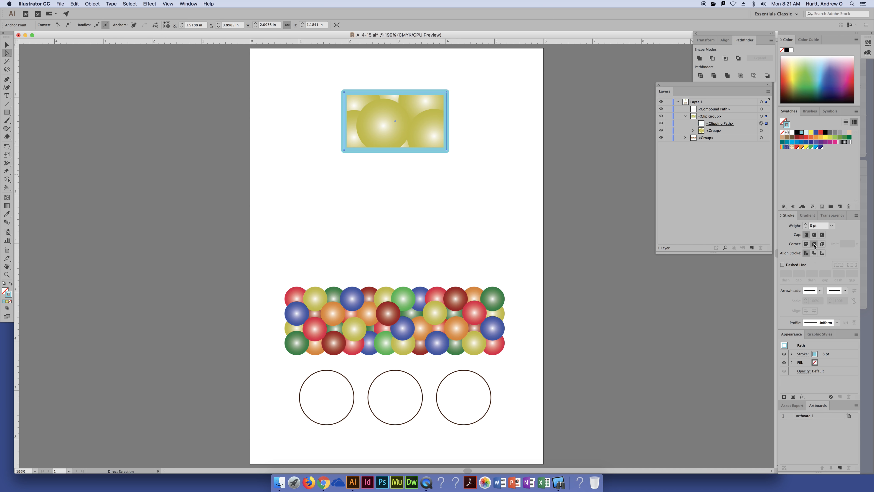
Try bevel joins on the clipping path's stroke, restore round joins, and reduce the weight to 4 pt
left_click(821, 245)
left_click(814, 244)
left_click(806, 227)
left_click(805, 228)
left_click(805, 227)
left_click(805, 227)
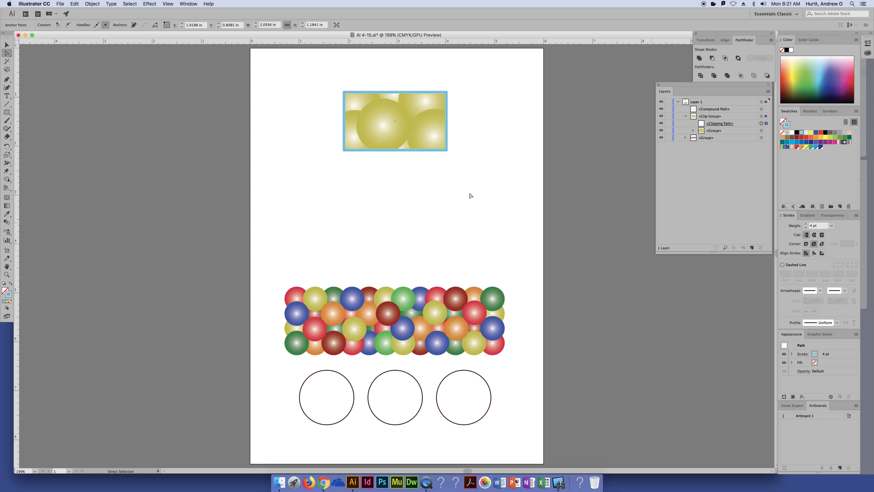
left_click(462, 195)
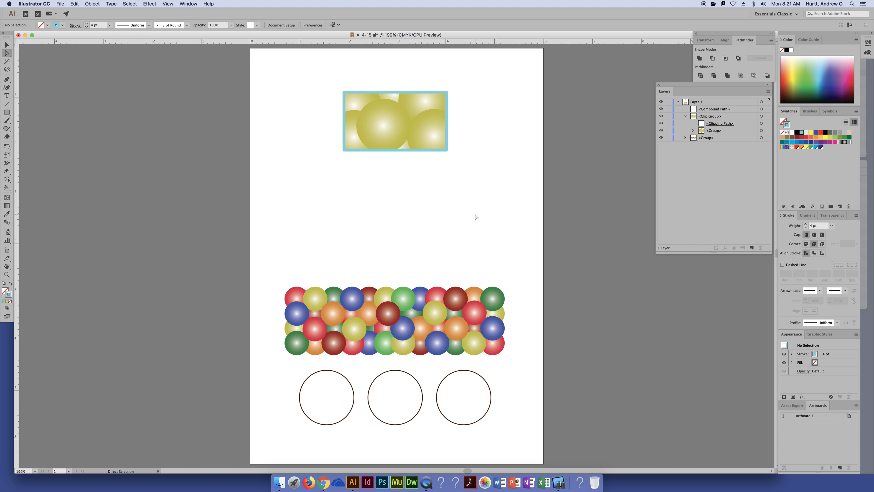
Try moving the compound path of three circles onto the multicoloured balls, and undo the move
left_click(6, 44)
left_click(491, 399)
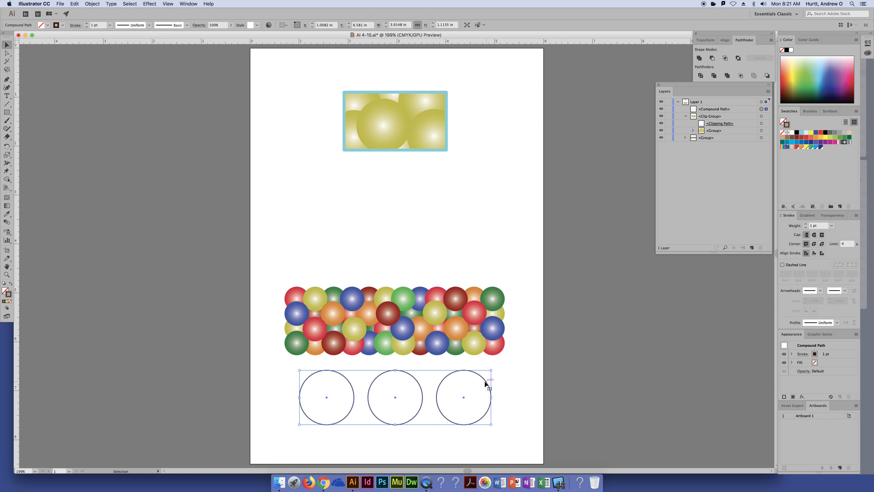
left_click_drag(485, 383, 483, 306)
left_click(324, 170)
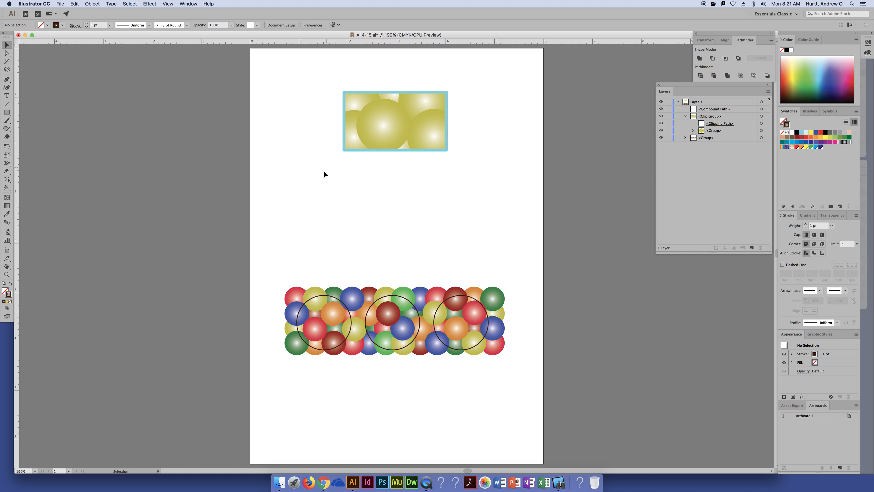
key("super+z")
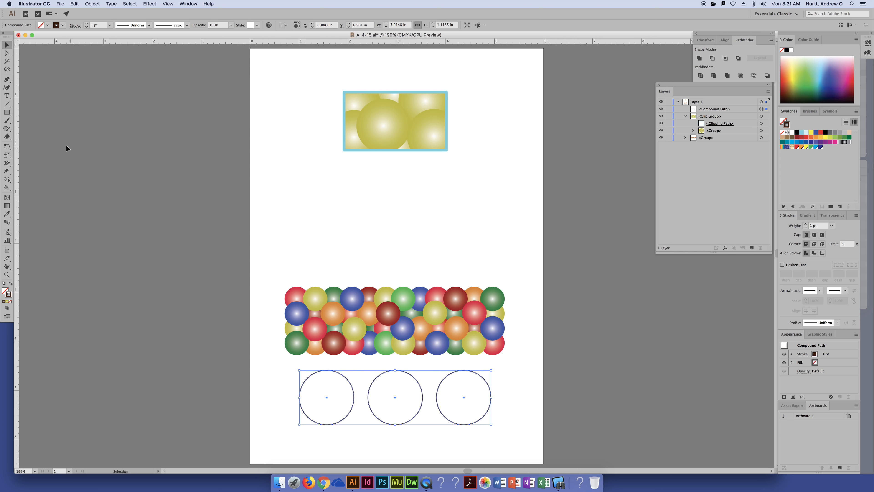
Draw an ellipse about 3.01 by 0.71 in on the artboard and centre it over the masked yellow circles
left_click_drag(7, 115, 26, 134)
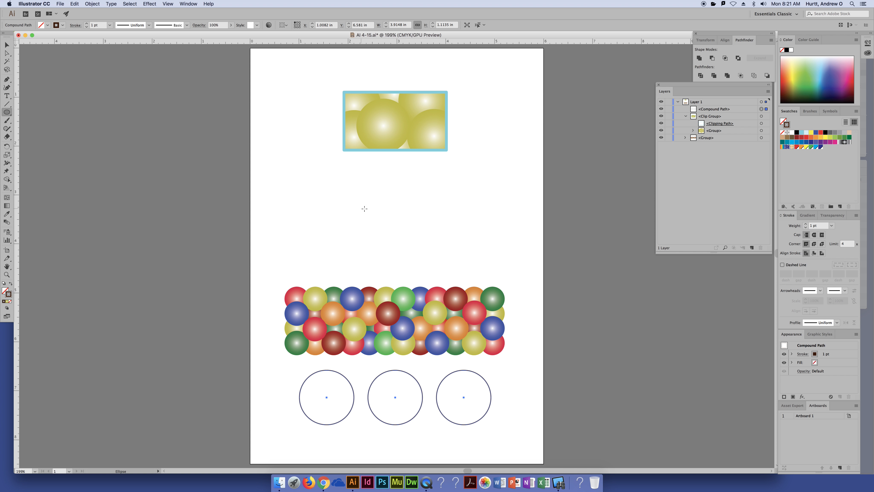
left_click_drag(360, 208, 509, 243)
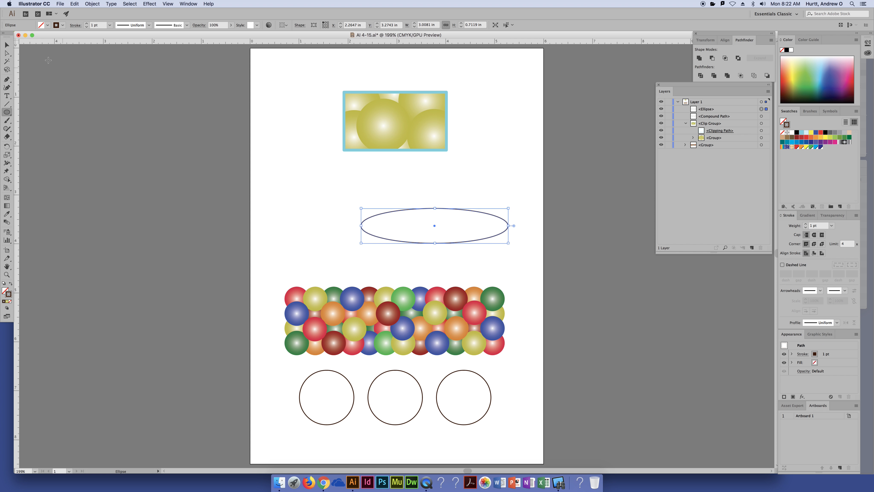
left_click(7, 45)
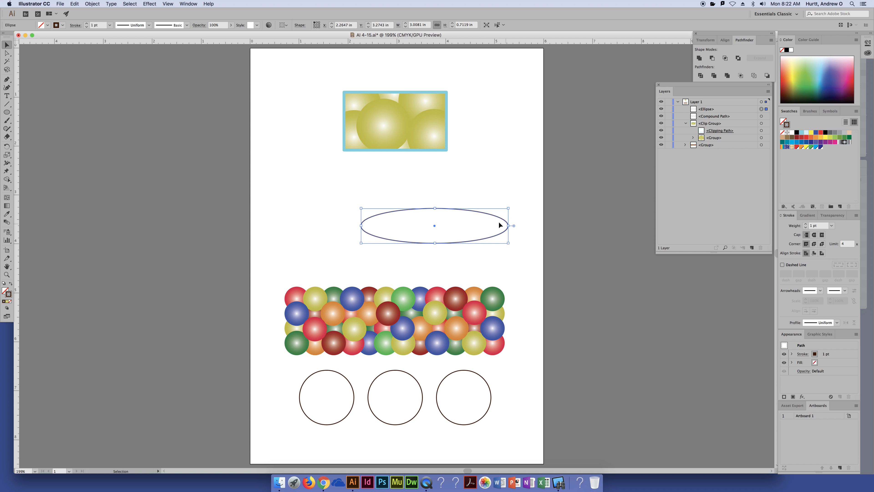
left_click_drag(498, 215, 457, 113)
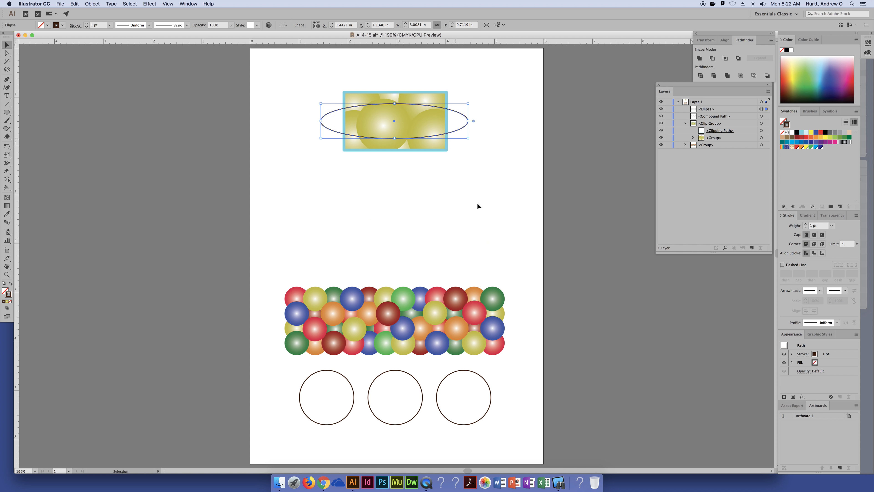
left_click(475, 196)
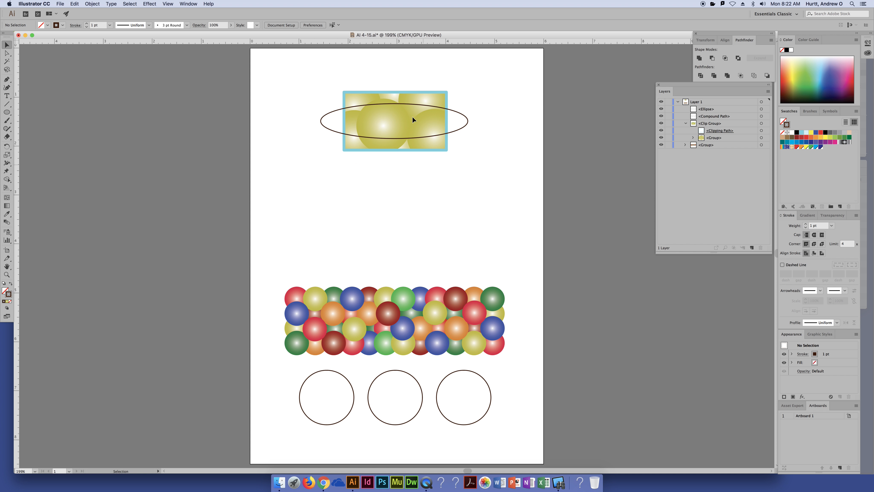
Scale the ellipse down proportionally about its centre to about 2.45 by 0.58 in
scroll(331, 58, "up", 3)
left_click_drag(328, 65, 312, 99)
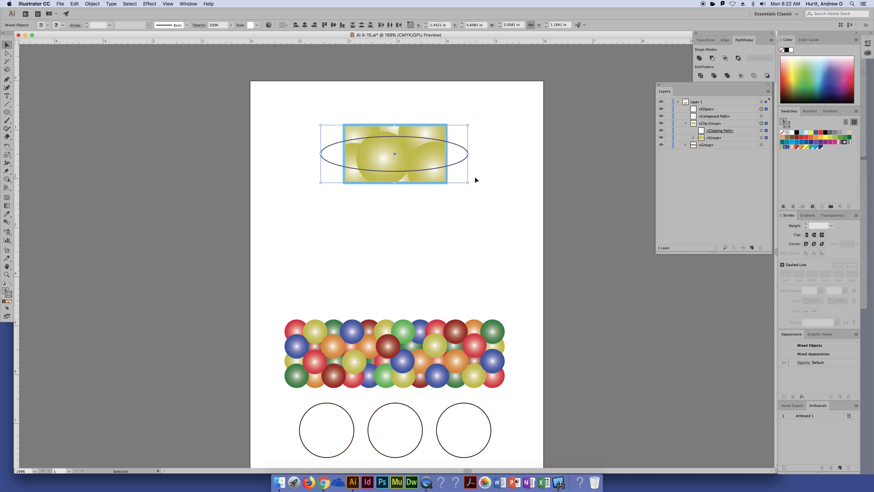
left_click(487, 145)
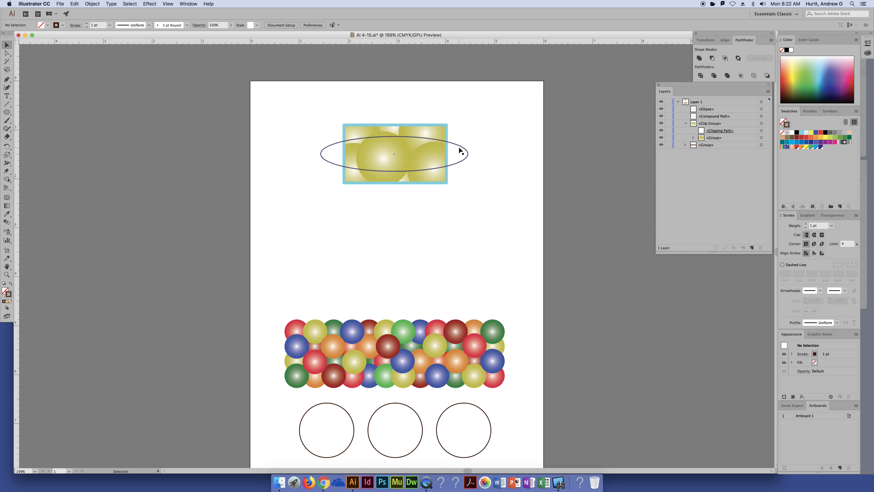
left_click(462, 147)
left_click_drag(468, 136, 455, 139)
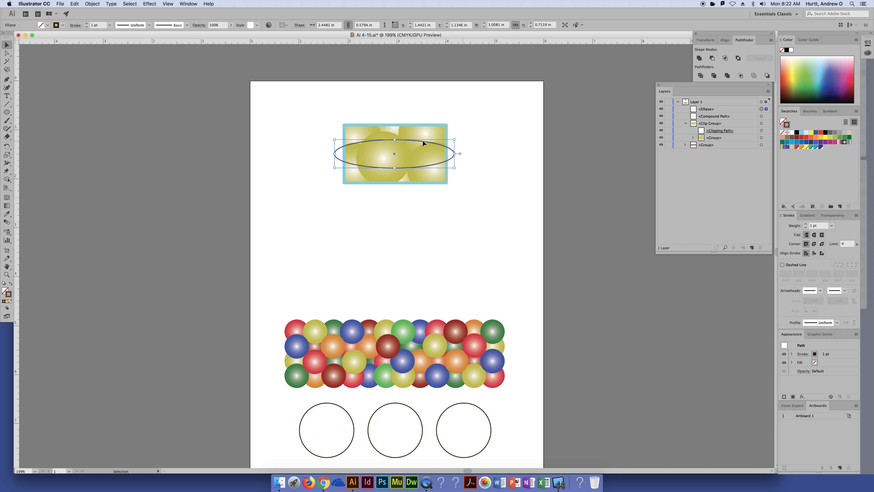
Try making the ellipse taller and masking the clip group with it, and undo both the mask and the height change
left_click_drag(394, 139, 394, 132)
left_click_drag(494, 113, 242, 237)
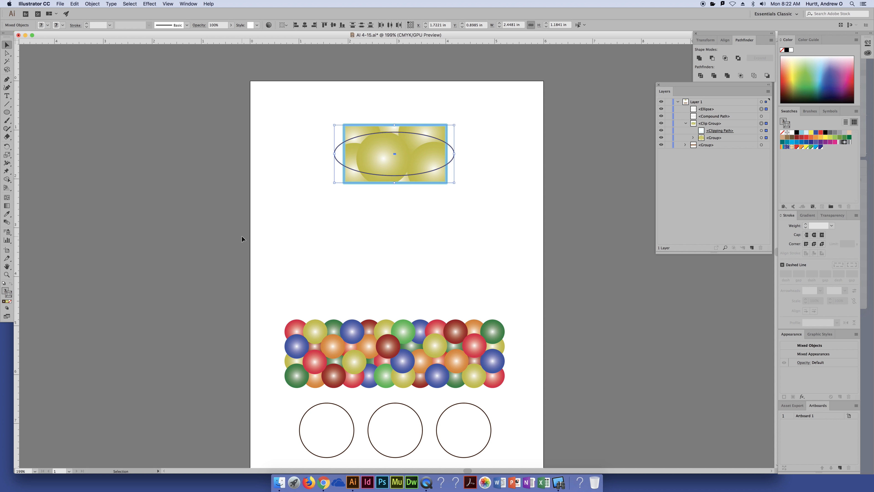
key("super+7")
left_click(428, 263)
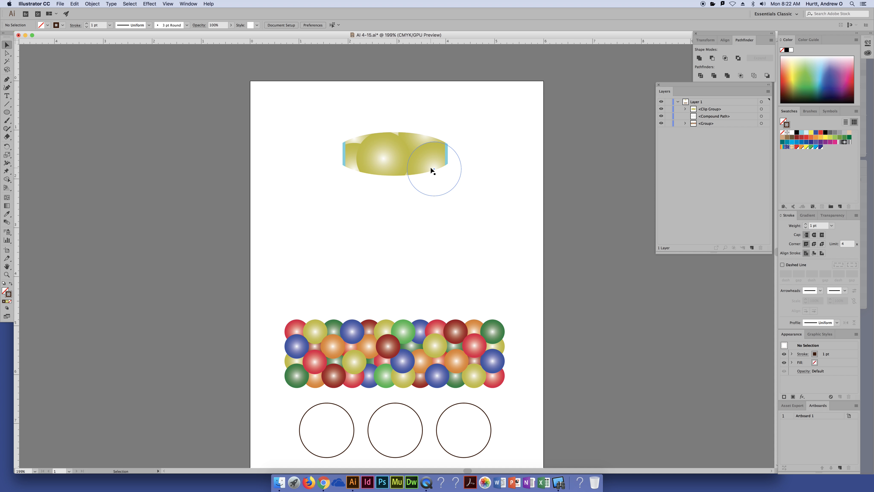
key("super+z")
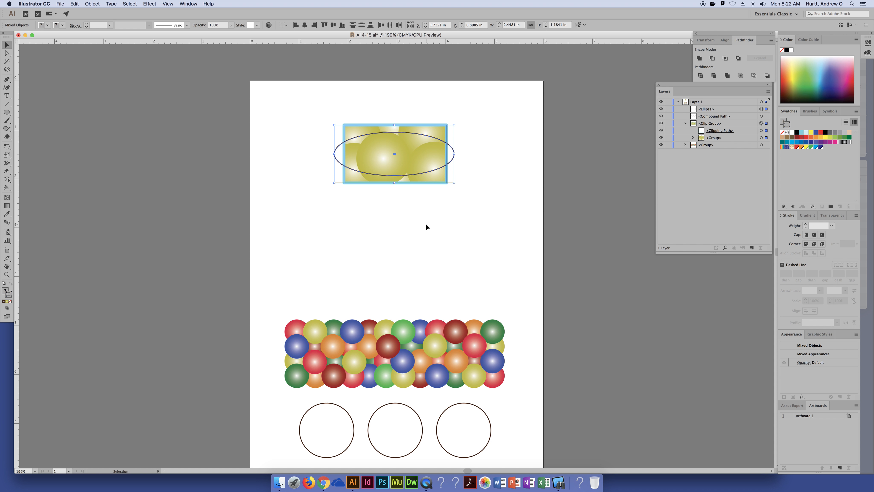
left_click(425, 221)
key("super+z")
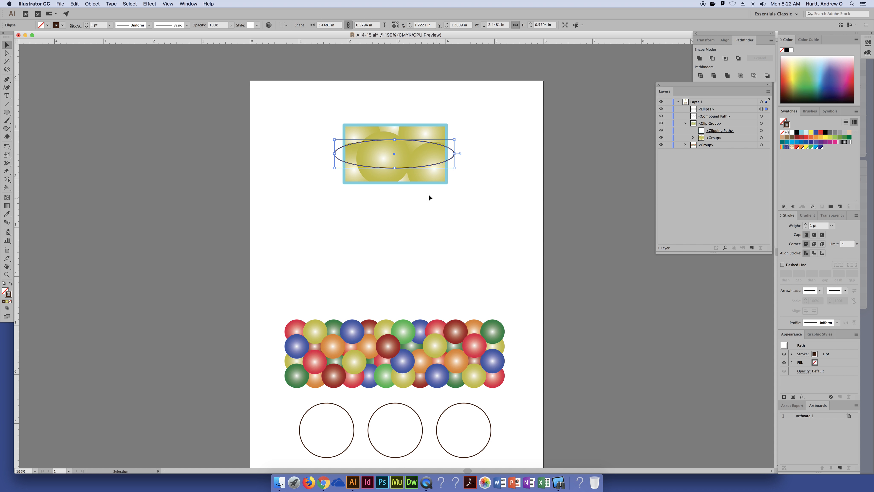
Release the clipping mask on the yellow circle group, and deselect everything
left_click(426, 131)
key("super+alt+7")
left_click(522, 148)
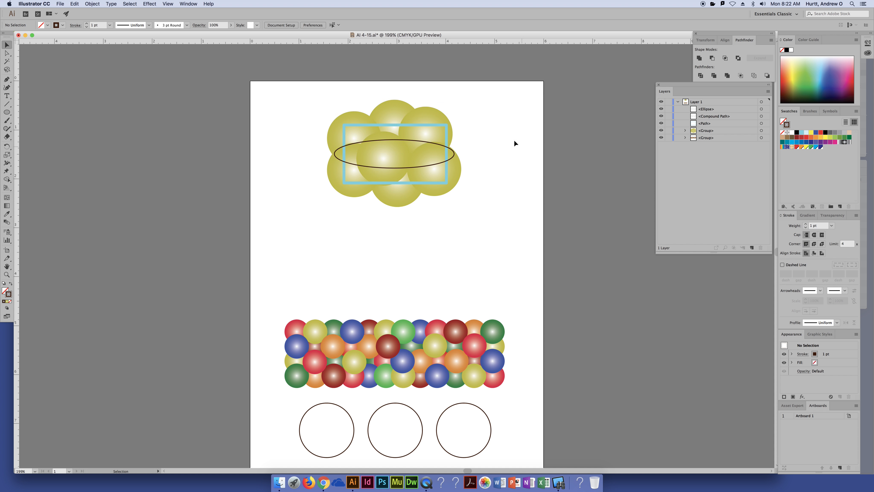
Try masking the rectangle path and the yellow circle group with the ellipse above them, undo the mask, and deselect everything
key("super+z")
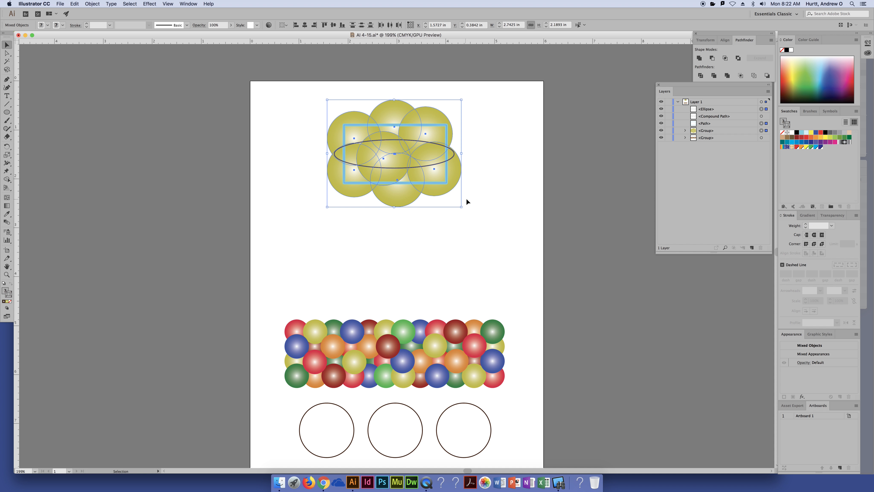
left_click(503, 214)
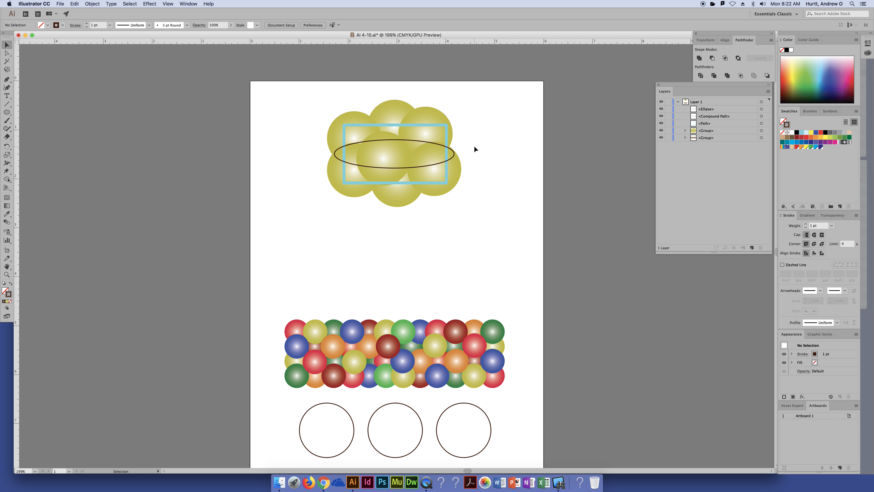
left_click_drag(476, 208, 412, 112)
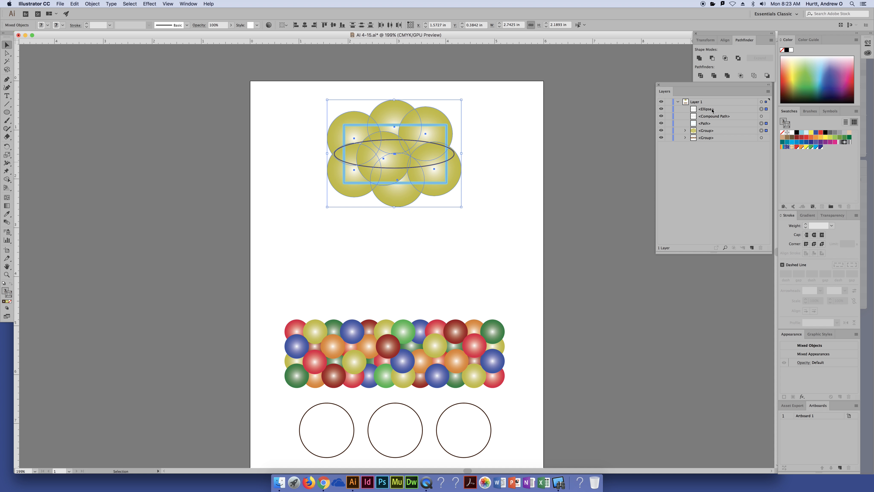
key("a")
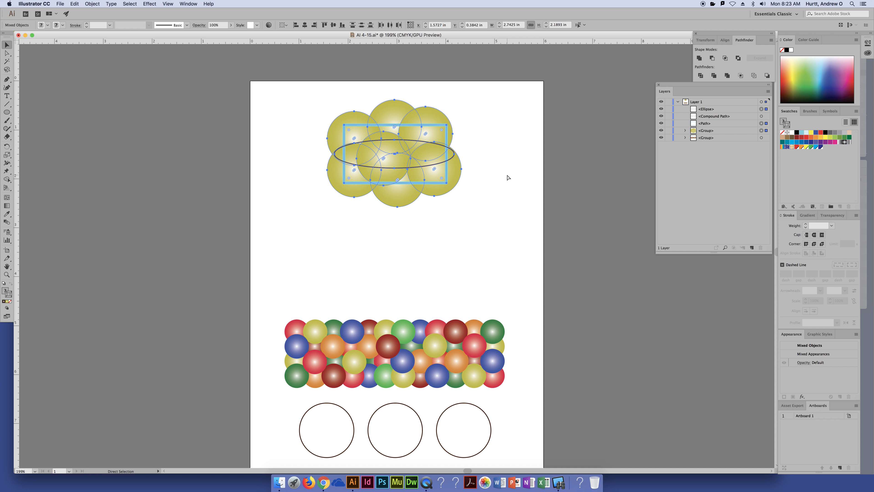
key("super+7")
key("v")
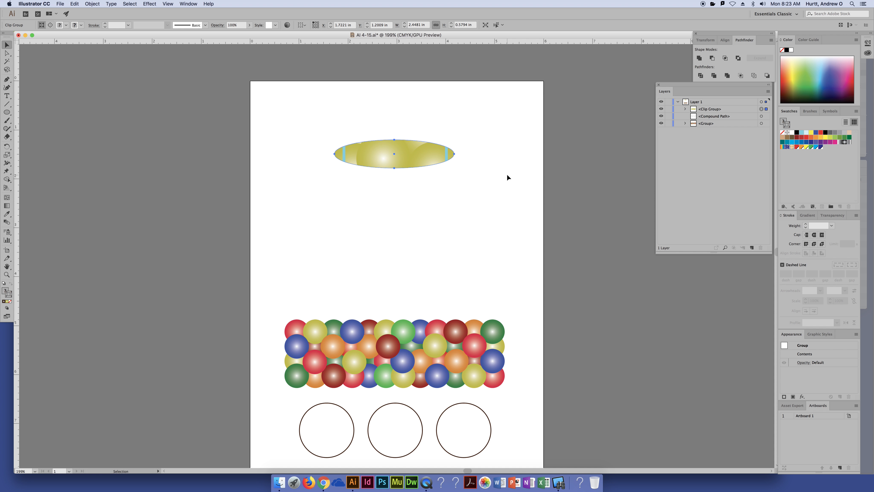
left_click(490, 194)
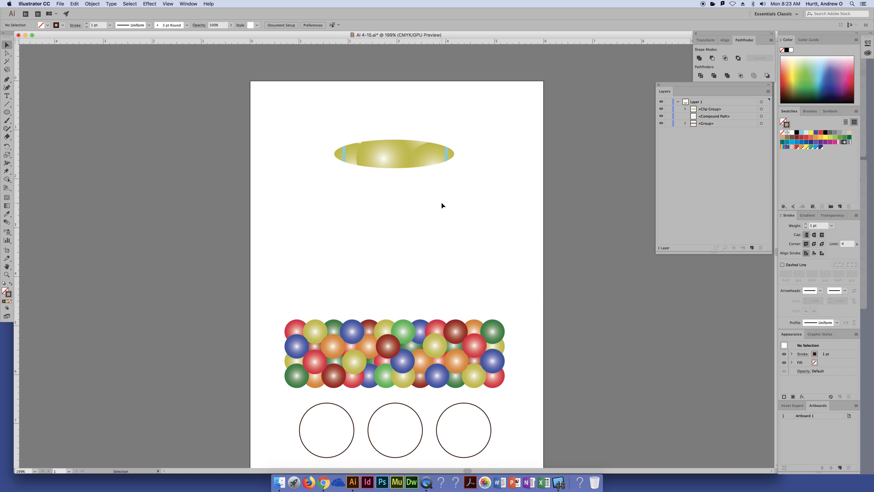
key("super+z")
left_click(464, 229)
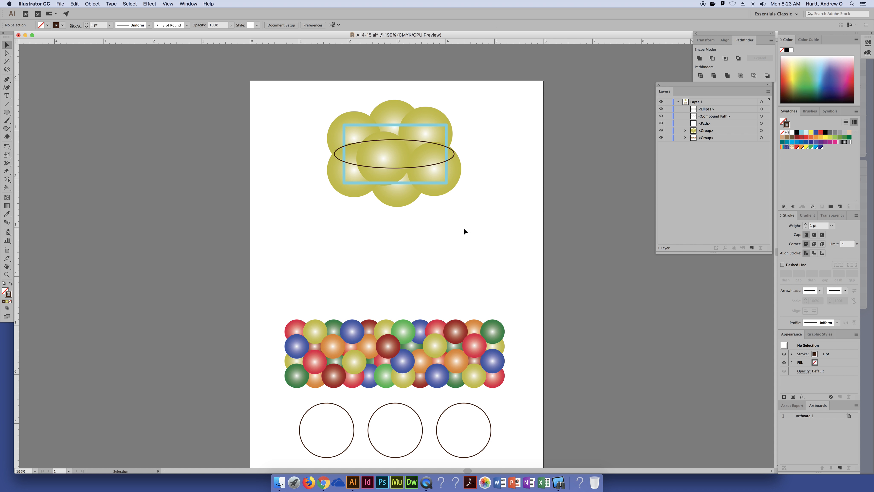
Move the three-circle compound path straight up over the multicoloured circle group and make a clipping mask from both
scroll(520, 290, "down", 1)
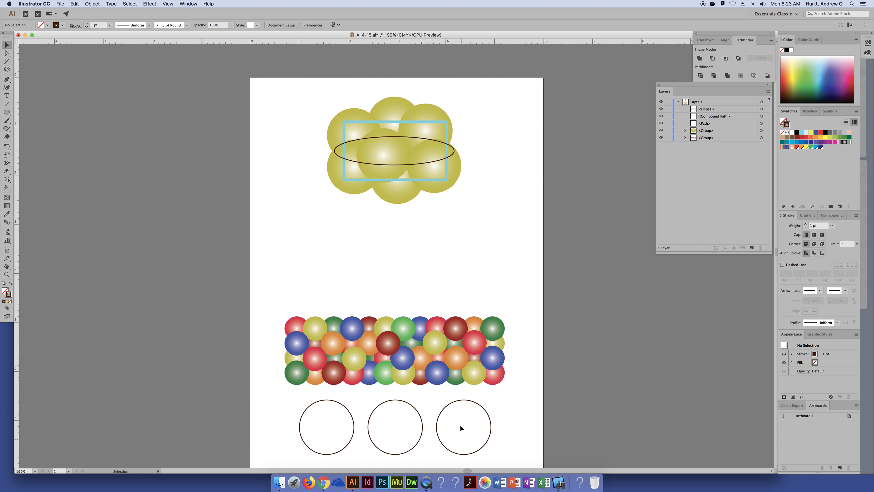
left_click(484, 408)
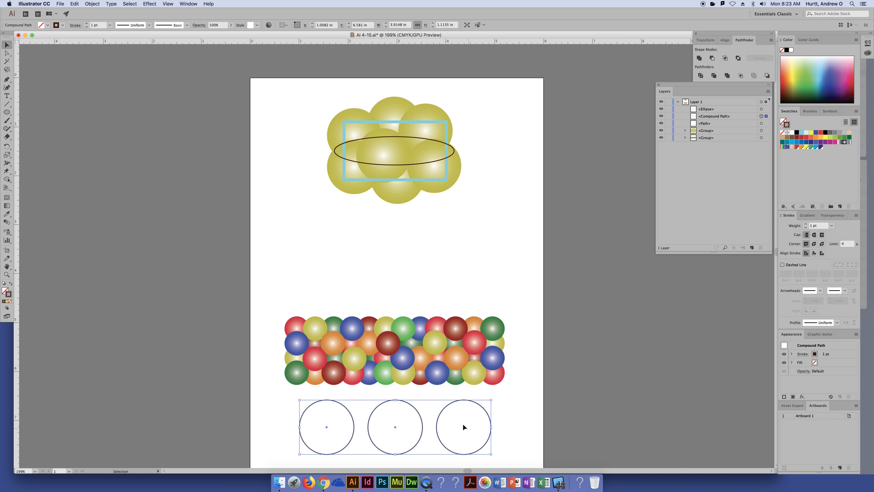
left_click_drag(484, 409, 485, 336)
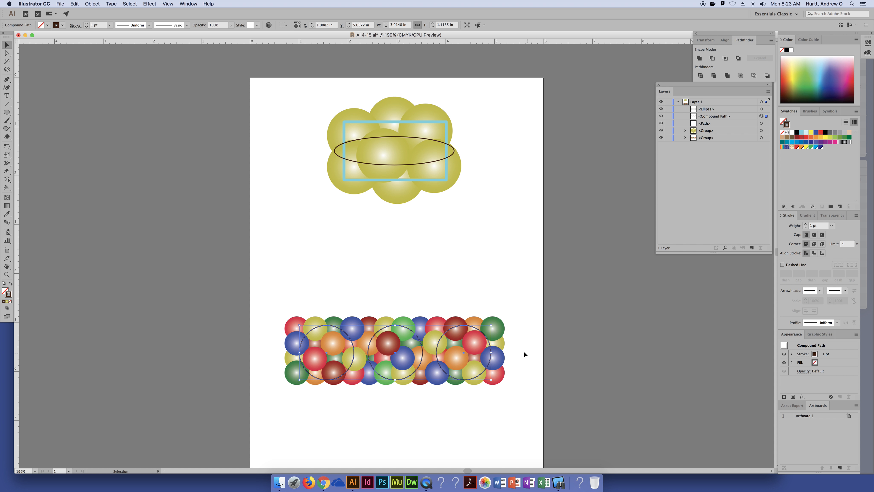
left_click_drag(347, 387, 255, 405)
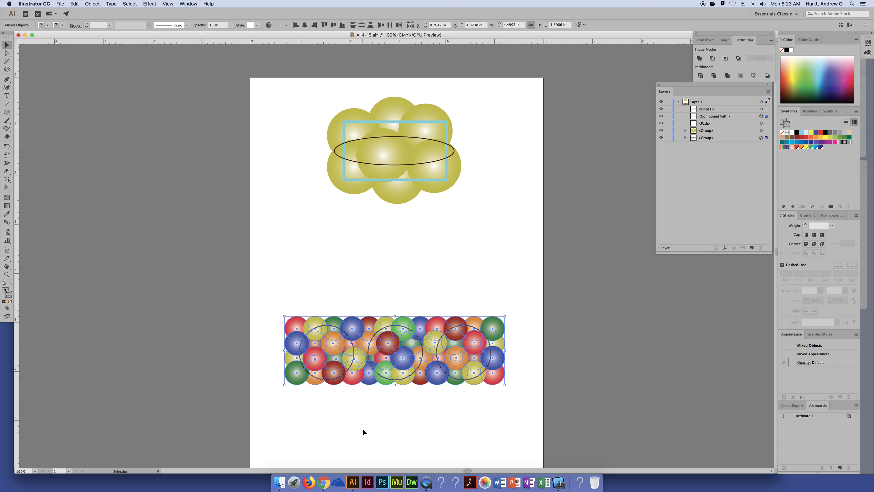
key("a")
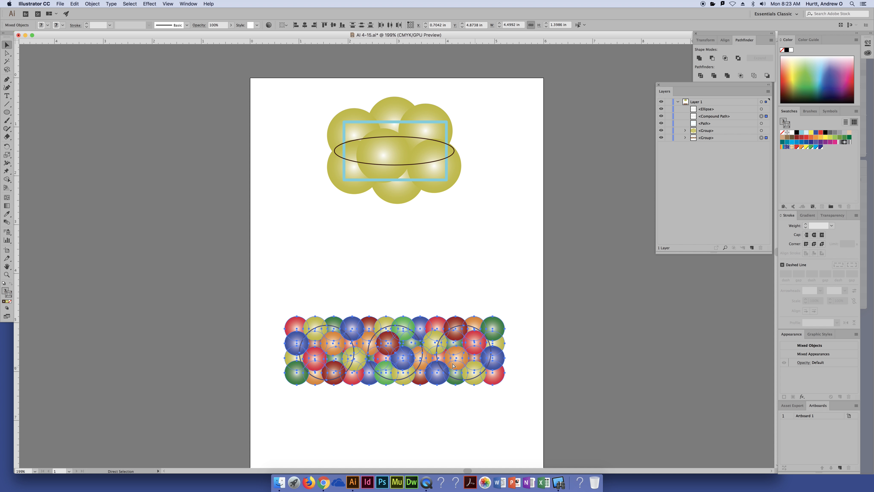
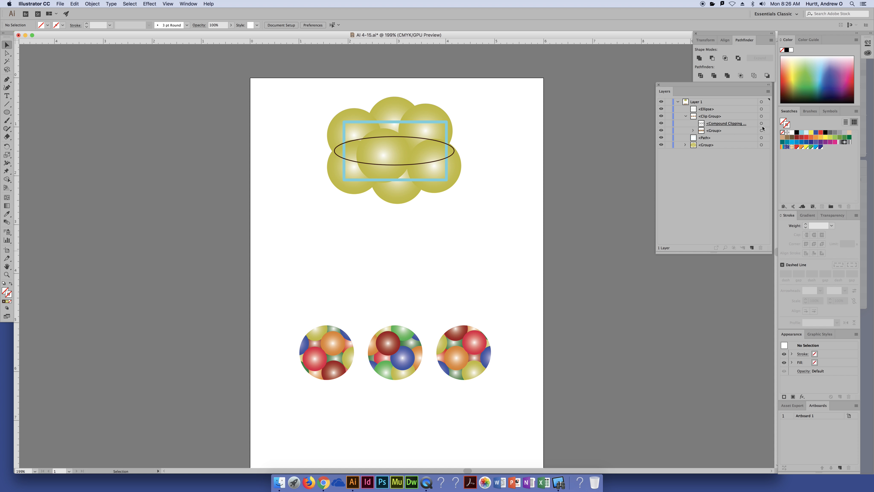
Select only the compound clipping path and nudge it around over the multicoloured circles, leaving it about 0.2 in farther left, and deselect
left_click(762, 124)
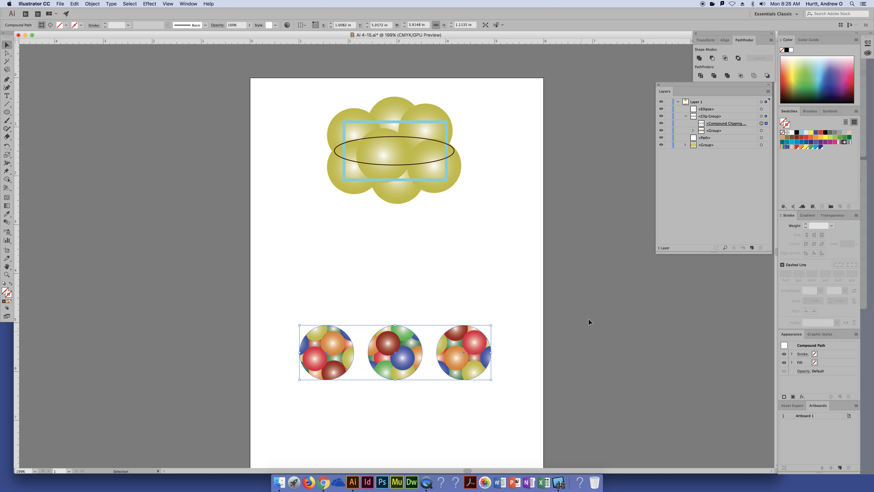
key("Down")
key("Down")
key("Down")
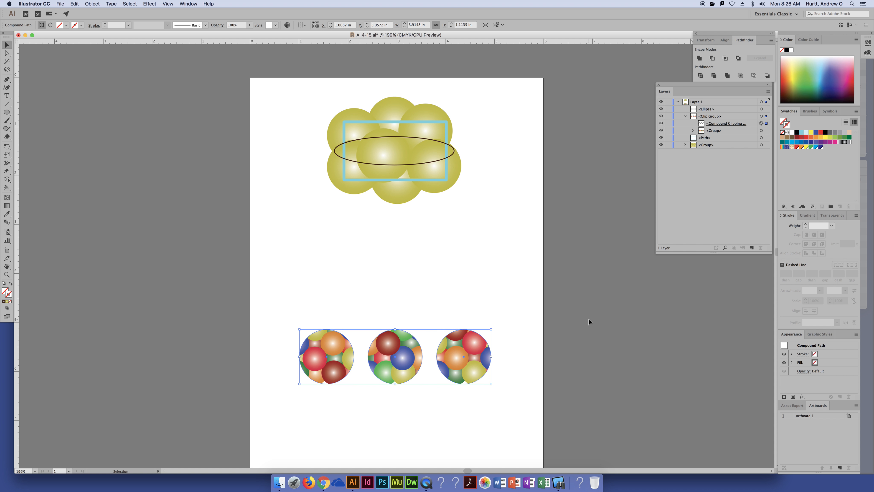
key("Up")
key("Up")
key("Up")
key("Up")
key("Up")
key("Up")
key("Left")
key("Left")
key("Left")
key("Left")
key("Left")
key("Left")
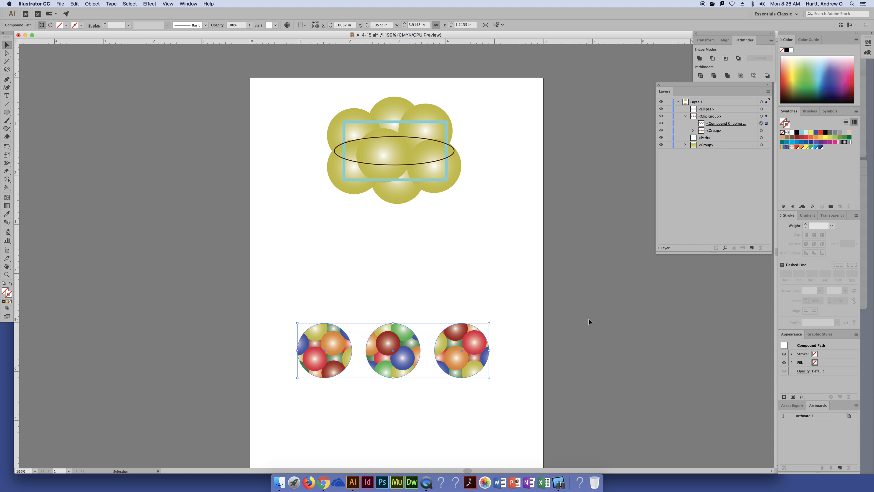
key("Left")
key("Left")
key("Left")
key("Left")
key("Left")
key("Left")
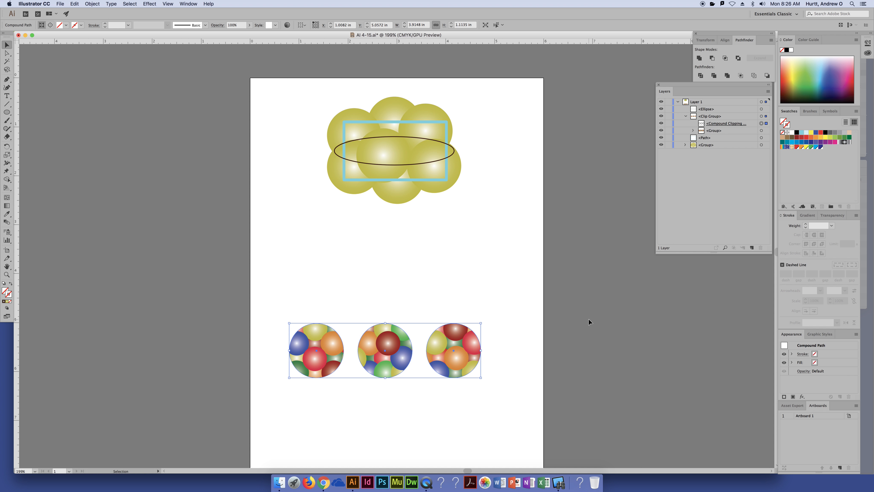
key("Left")
key("Left")
key("Left")
key("Left")
key("Left")
key("Left")
key("Left")
key("Left")
key("Left")
key("Left")
key("Left")
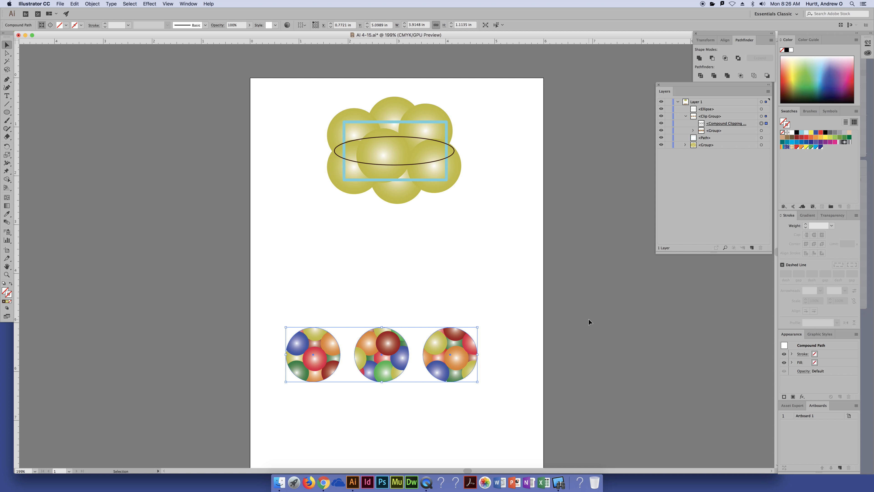
key("Down")
key("Right")
key("Right")
key("Right")
key("Right")
key("Right")
key("Right")
key("Right")
key("Right")
key("Right")
key("Right")
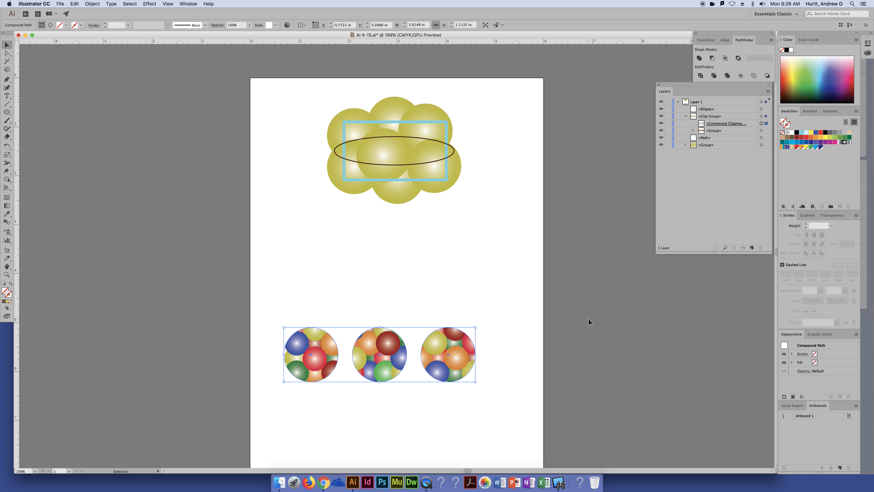
key("Right")
key("Right")
key("Down")
key("Down")
key("Down")
key("Down")
key("Down")
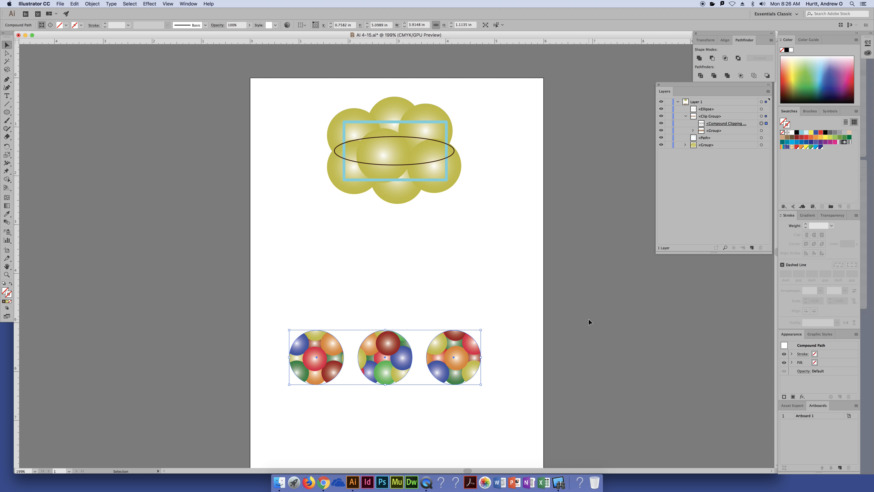
key("Up")
key("Up")
key("Up")
key("Up")
key("Up")
key("Up")
key("Right")
key("Right")
key("Right")
key("Right")
key("Right")
key("Right")
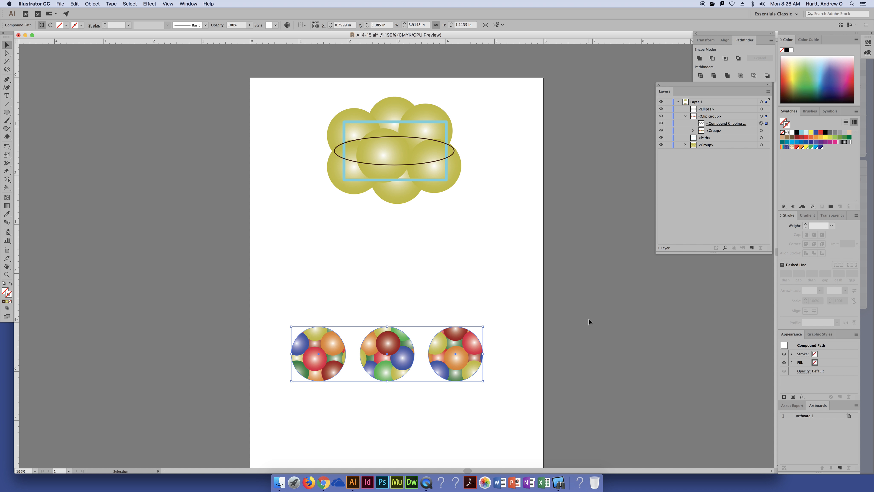
key("Down")
key("Down")
key("Down")
key("Down")
key("Left")
key("Left")
key("Left")
key("Left")
key("Left")
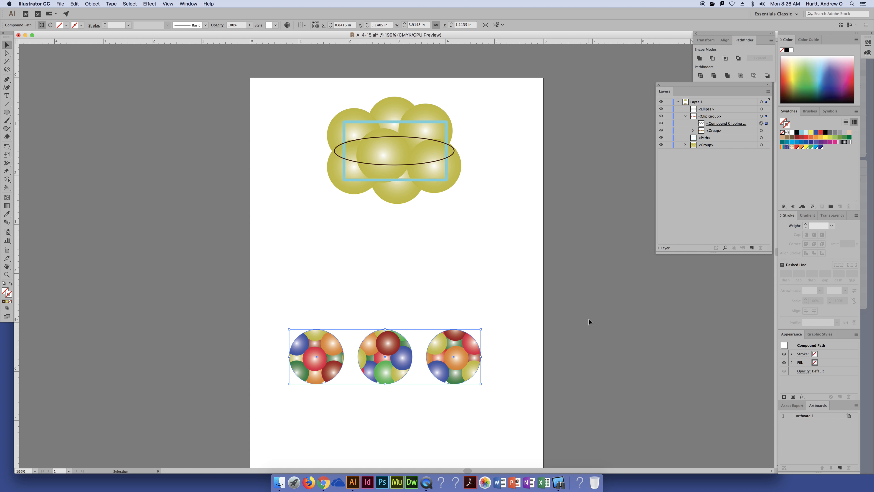
key("Down")
key("Down")
key("Left")
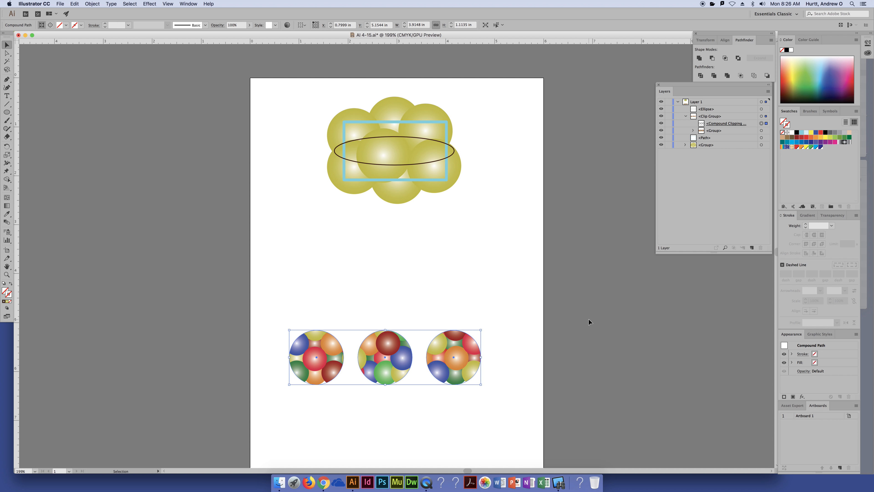
key("Right")
key("Down")
key("Up")
key("Up")
key("Up")
key("Up")
key("Up")
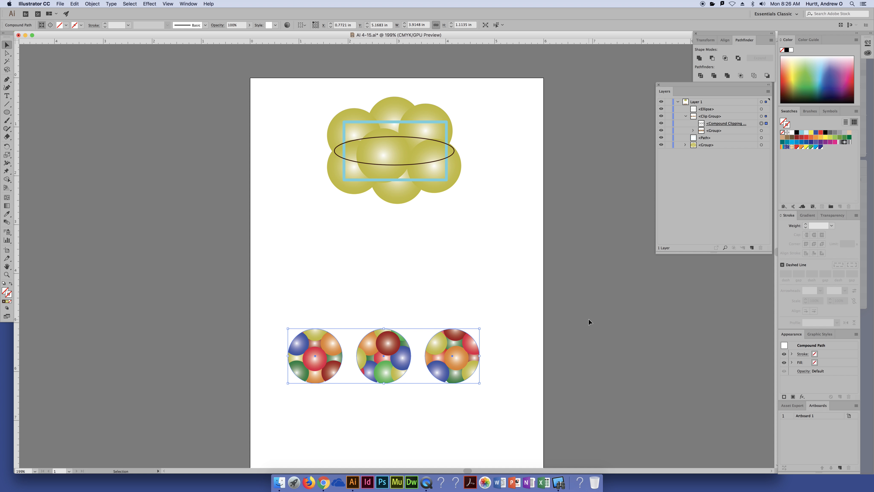
key("Right")
key("Right")
key("Up")
key("Up")
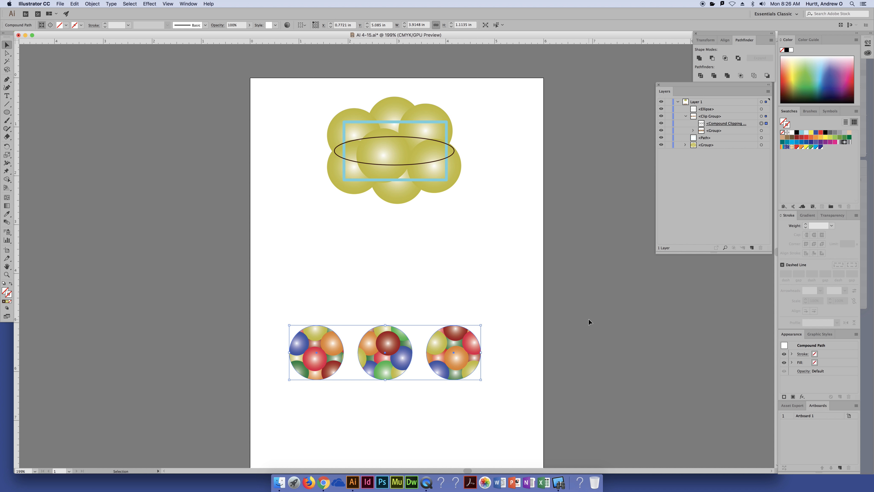
left_click(494, 309)
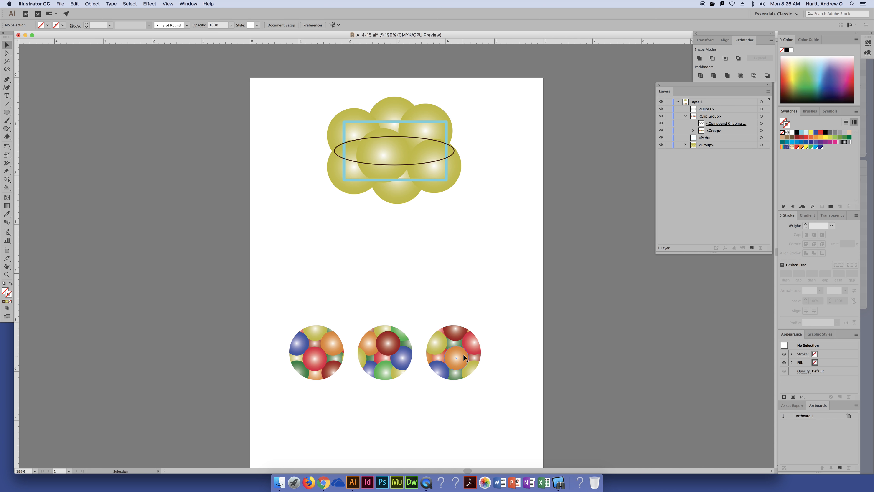
Expand the masked group in the layer list, target the orange circle in the third opening, look through the remaining paths, and deselect
left_click(693, 130)
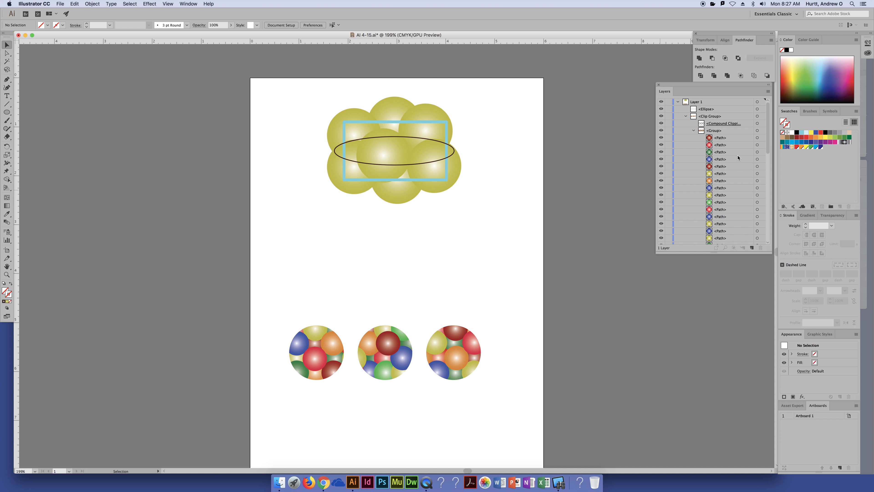
left_click(757, 181)
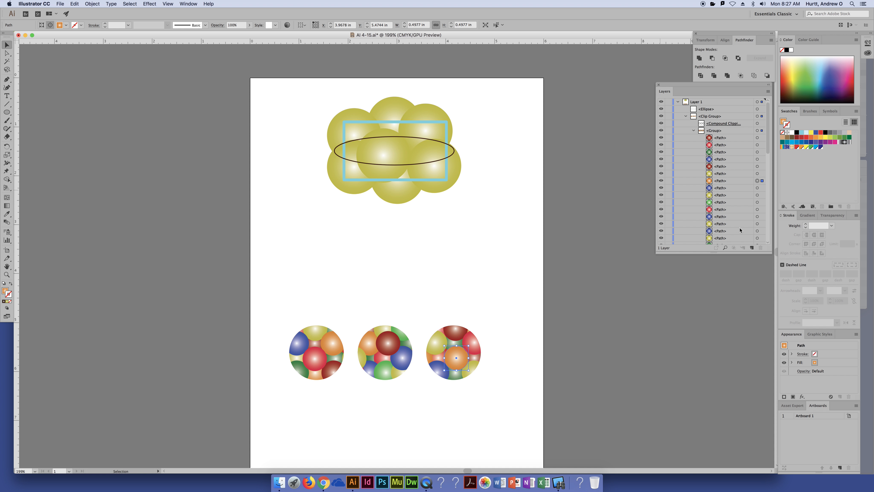
scroll(740, 229, "down", 1)
scroll(740, 229, "down", 3)
scroll(739, 229, "down", 3)
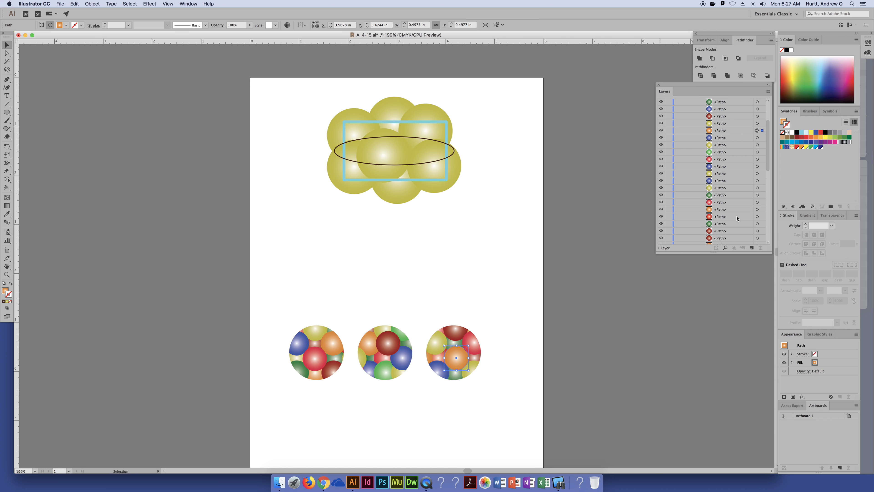
scroll(737, 218, "down", 3)
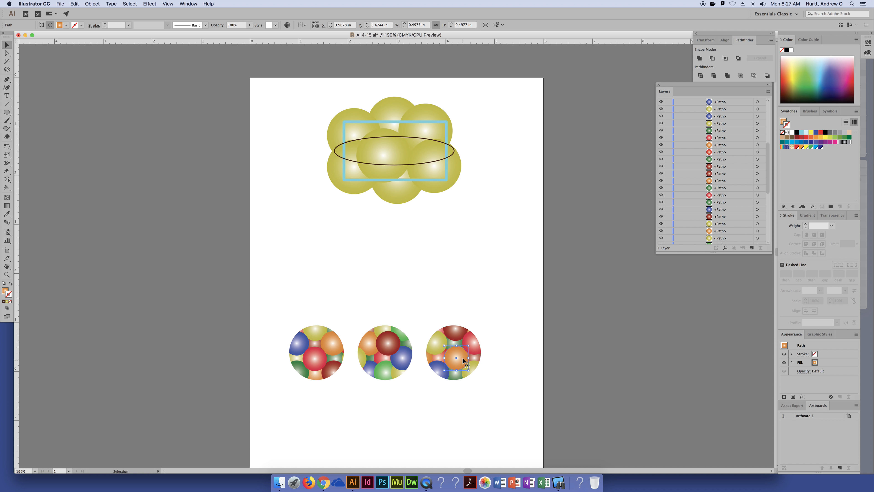
left_click(490, 281)
Directly select the orange circle inside the third opening and shift it within the mask to about X 3.98 in, Y 5.42 in
key("a")
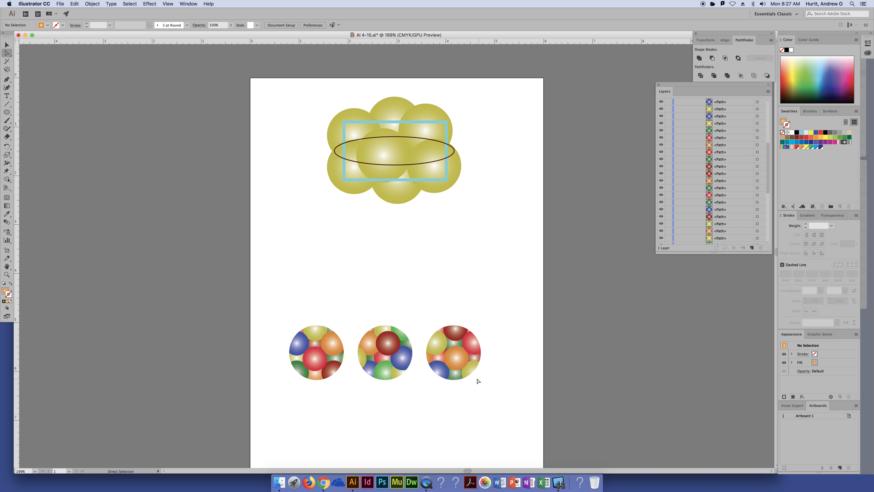
left_click(461, 360)
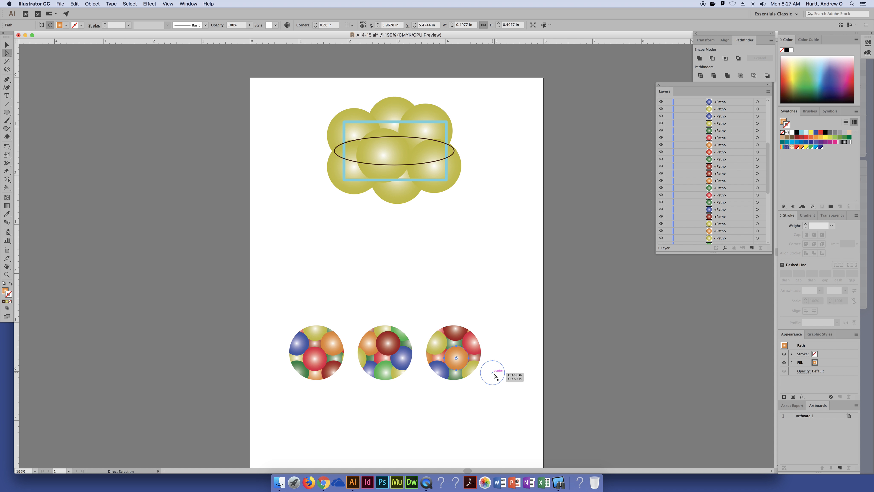
key("Up")
key("Up")
key("Up")
key("Up")
key("Up")
key("Left")
key("Left")
key("Left")
key("Left")
key("Left")
key("Left")
key("Left")
key("Down")
key("Down")
key("Down")
key("Down")
key("Down")
key("Down")
key("Right")
key("Right")
key("Right")
key("Right")
key("Right")
mouse_move(462, 360)
left_mouse_down()
mouse_move(456, 346)
mouse_move(462, 359)
left_mouse_up()
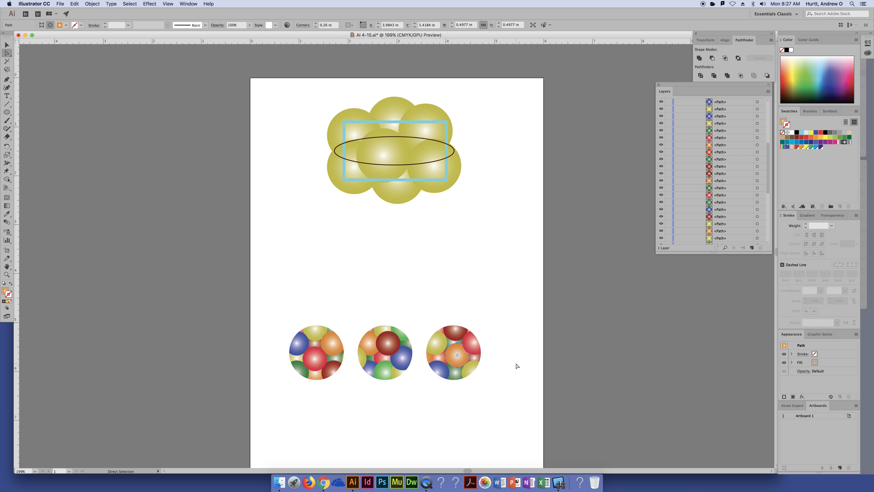
Reposition the blue circle in the third opening to about X 3.64, Y 5.67 in and the yellow one to about X 4.29, Y 5.72 in
left_click_drag(437, 372, 445, 369)
left_click(475, 373)
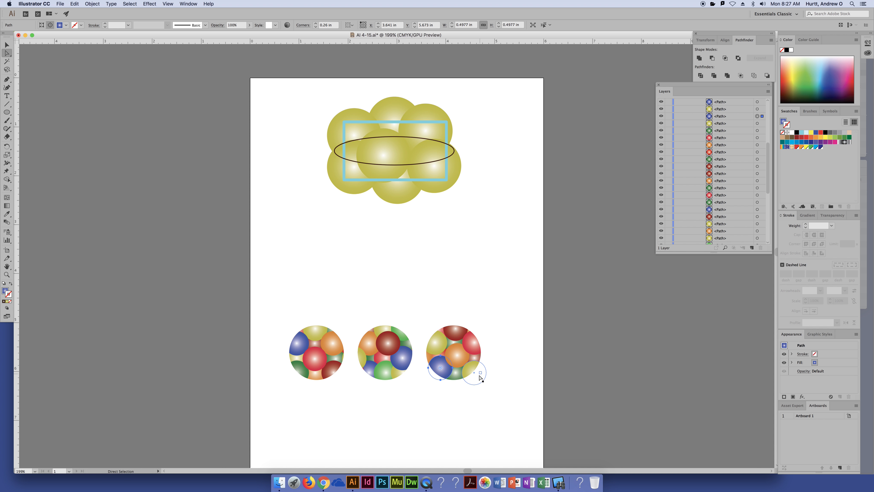
left_click(468, 368)
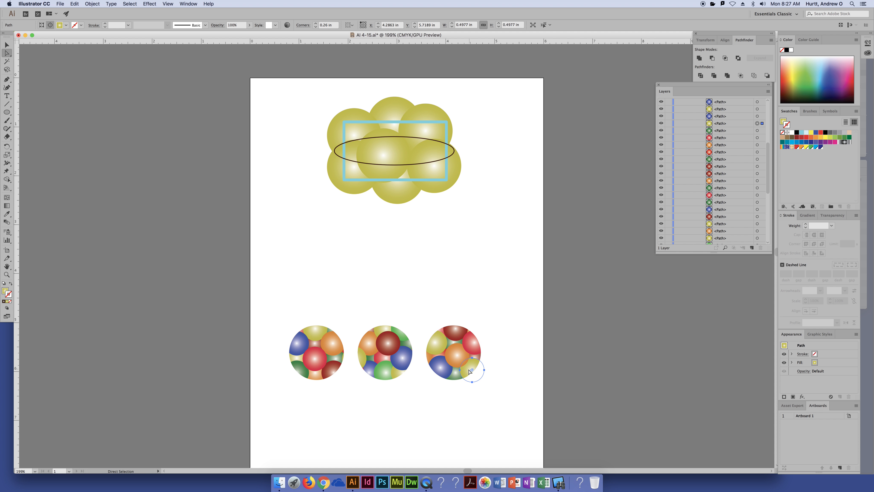
Move the third opening's lower yellow circle to about X 4.24, Y 5.67 in, shift its red circle slightly up and left, and deselect
left_click_drag(468, 371, 474, 362)
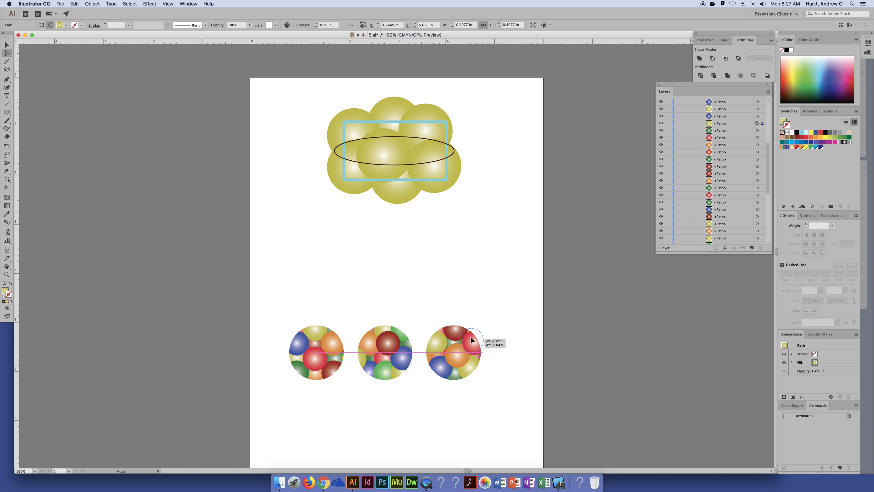
left_click(471, 337)
left_click(510, 348)
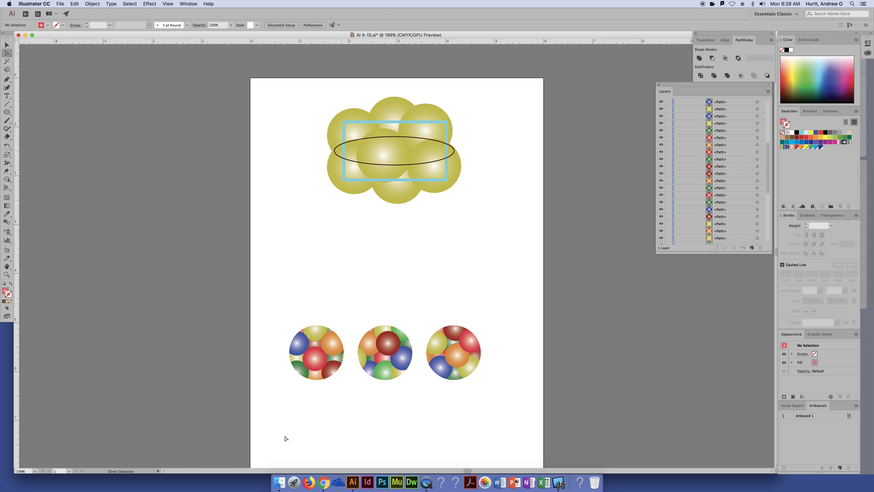
left_click(492, 328)
Collapse the multicoloured circles' contents group and its clip group in the layer list
left_click_drag(769, 165, 769, 98)
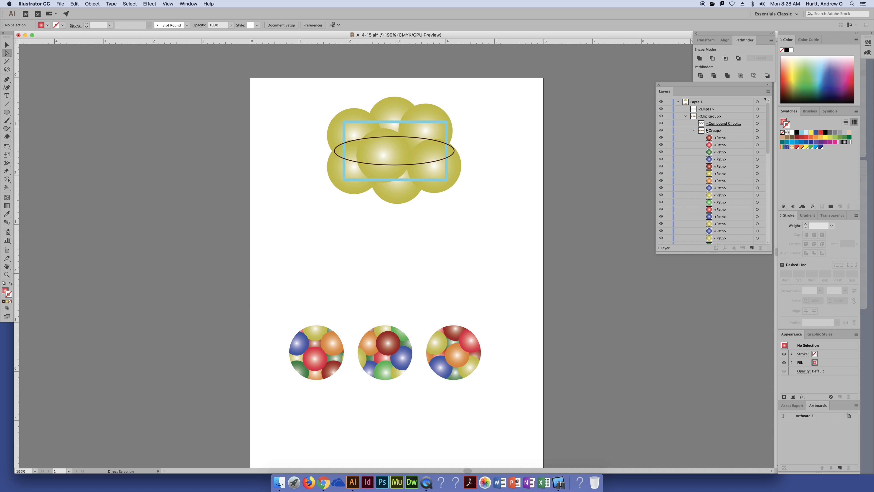
left_click(694, 131)
left_click(686, 117)
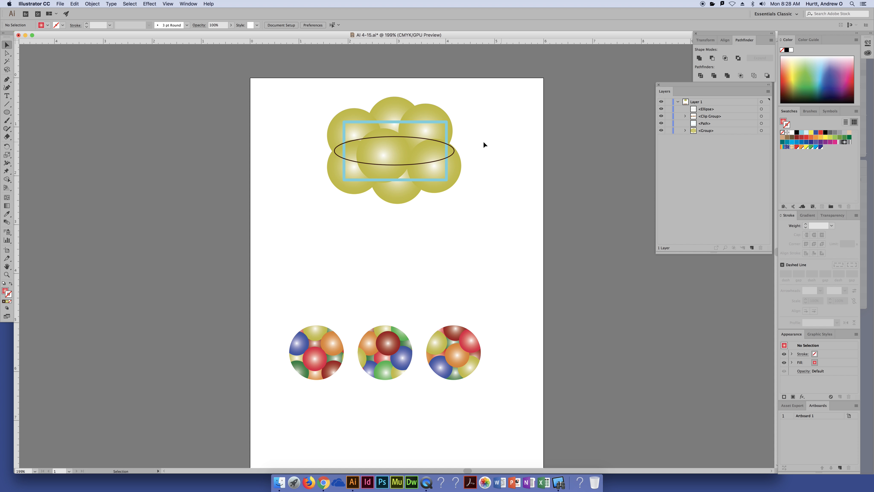
Delete the ellipse over the yellow circles and make a clipping mask from the light-blue rectangle and the yellow circle group
key("v")
left_click(441, 142)
key("Delete")
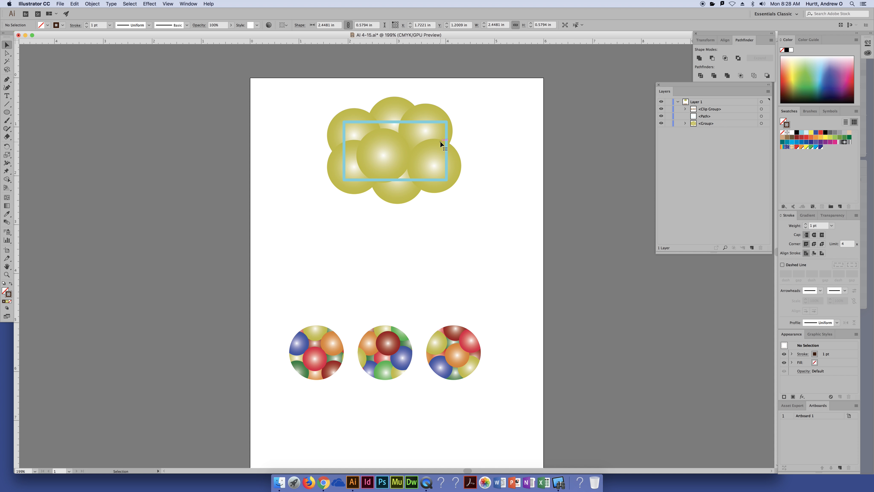
left_click_drag(483, 93, 313, 205)
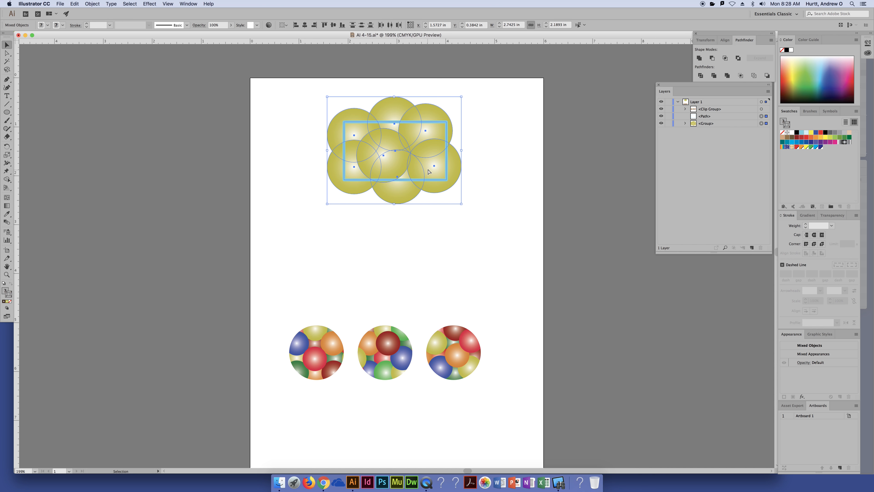
key("super+7")
left_click(458, 168)
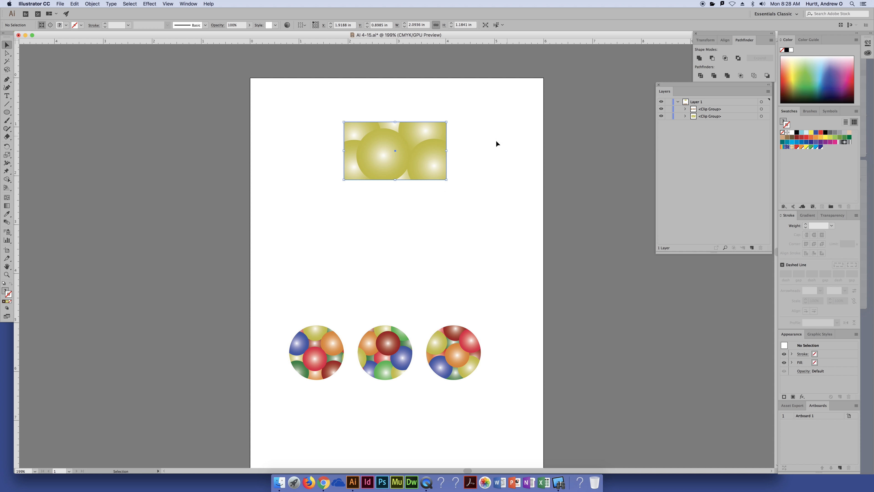
Directly select the edge of the rectangular clipping path, deselect it, and expand the yellow clip group in the layer list
key("a")
left_click(448, 137)
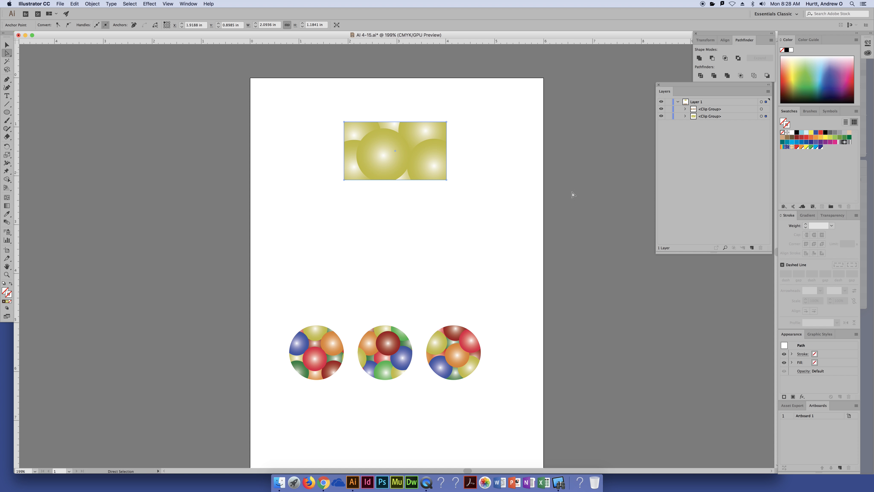
left_click(465, 190)
left_click(685, 116)
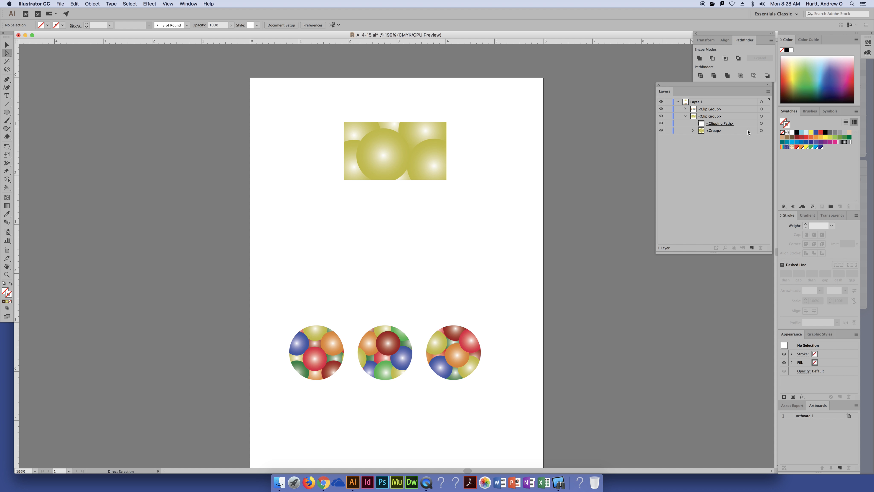
Target the yellow circle group inside the mask, nudge it about 0.2 in down and 0.06 in right, and deselect
left_click(761, 130)
key("Down")
key("Down")
key("Down")
key("Down")
key("Down")
key("Down")
key("Down")
key("Down")
key("Down")
key("Down")
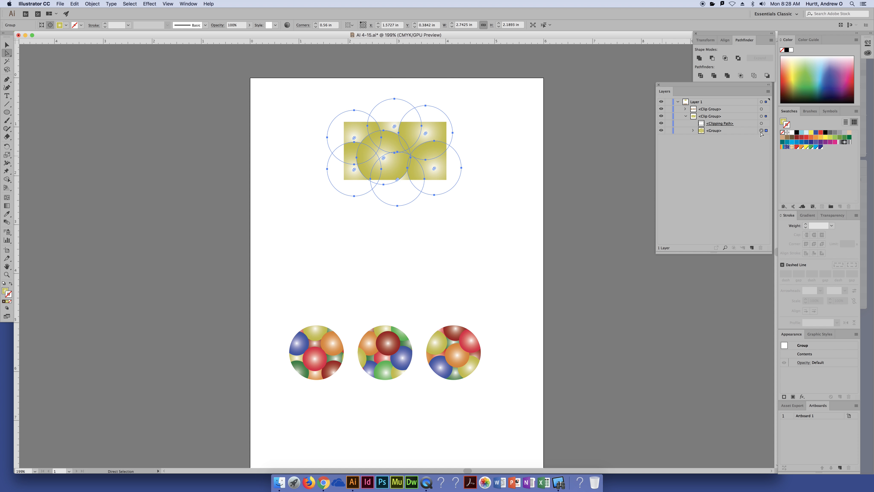
key("Right")
key("Right")
key("Right")
key("Right")
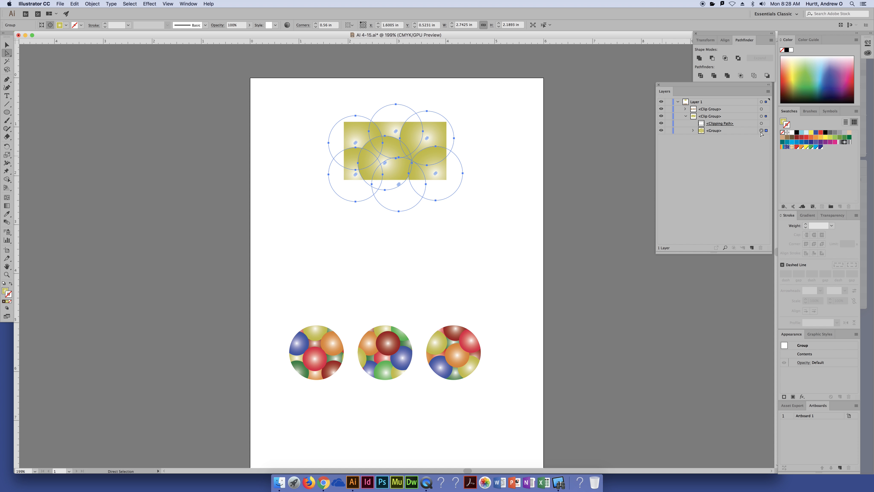
key("Down")
key("Down")
key("Down")
key("Down")
key("Down")
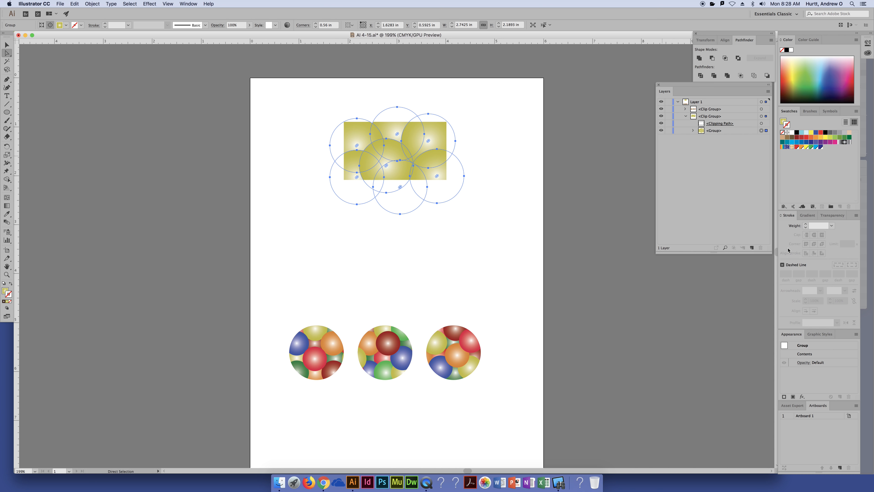
left_click(507, 235)
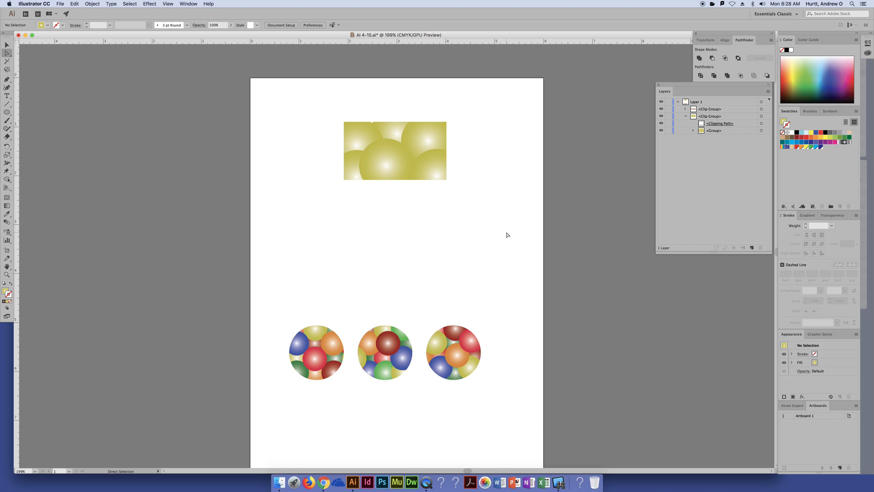
Undo the last nudge of the masked yellow circles, nudge them up about 0.05 in, and deselect
key("super+z")
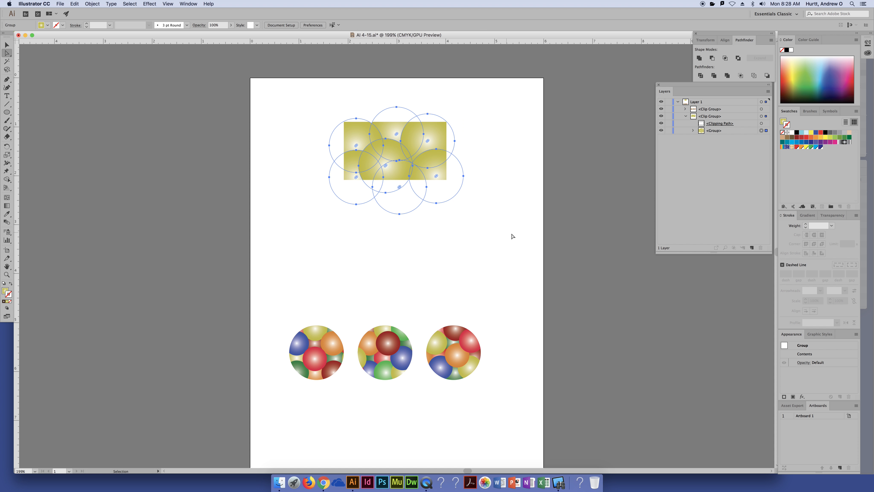
key("Up")
key("Up")
key("Up")
key("Up")
key("Up")
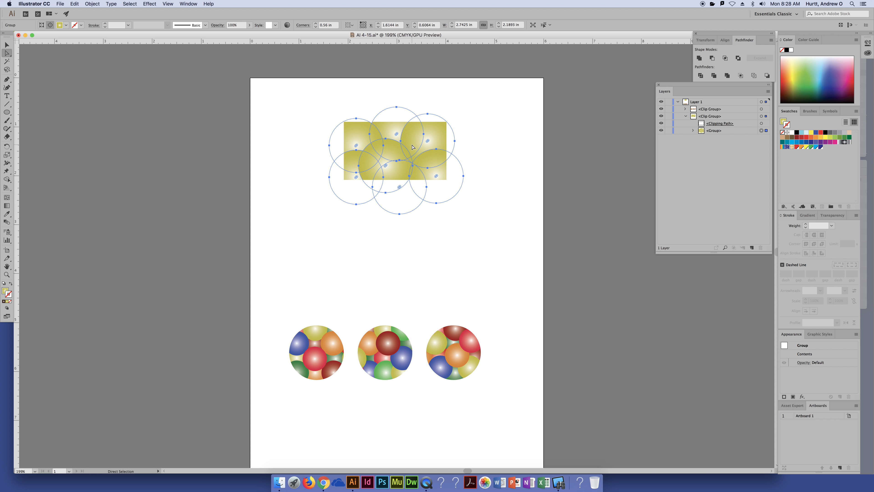
left_click(461, 271)
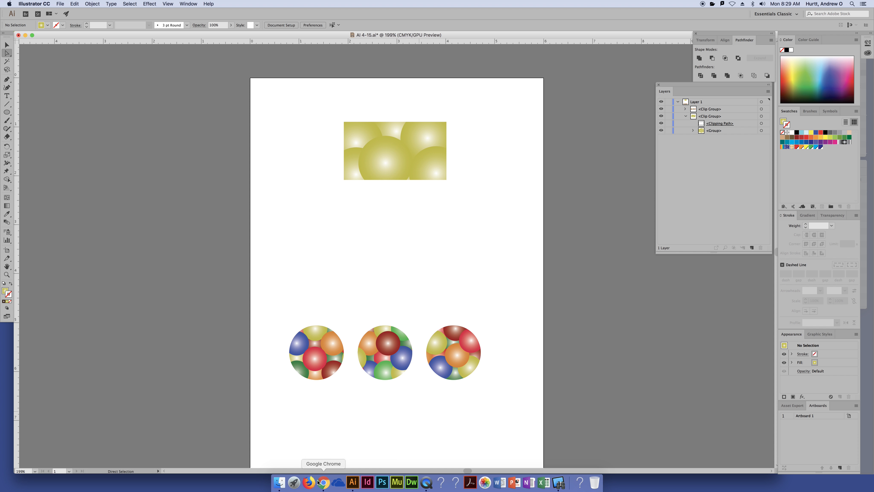
Switch to Finder, preview AI 4-16.ai, open it in Illustrator, and fit its artboard in the window
left_click(280, 482)
left_click(426, 136)
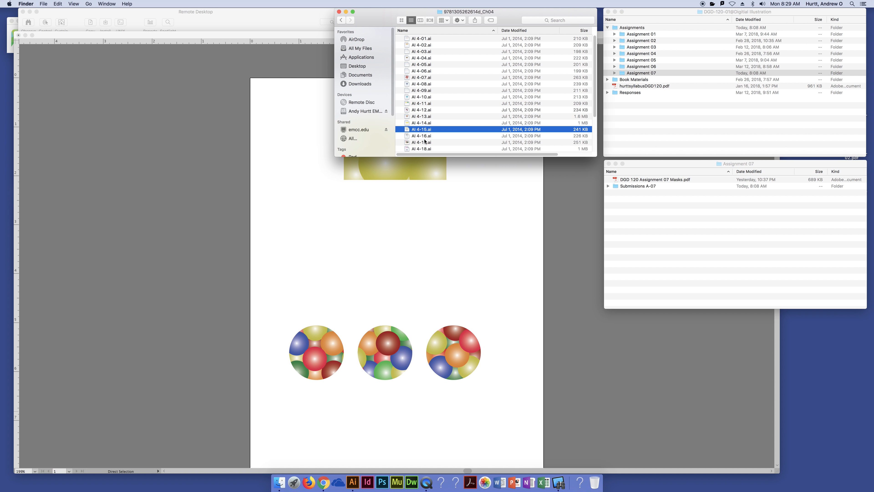
key("space")
key("Down")
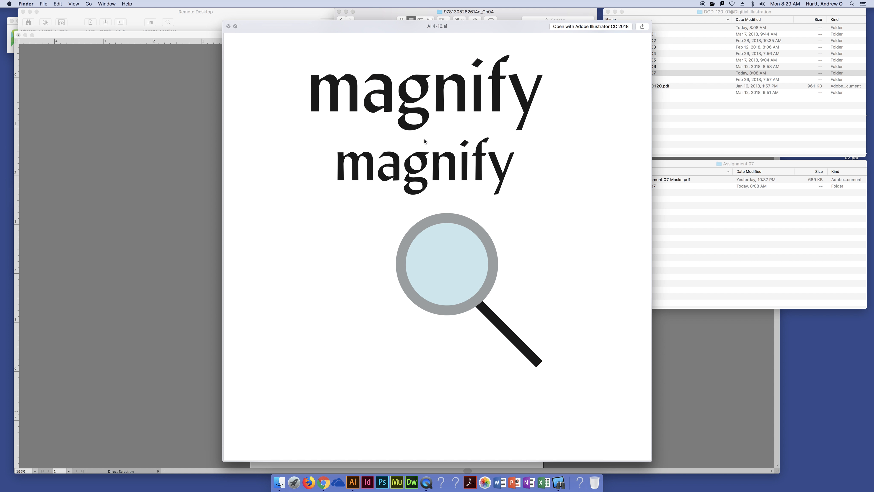
key("space")
key("super+Tab")
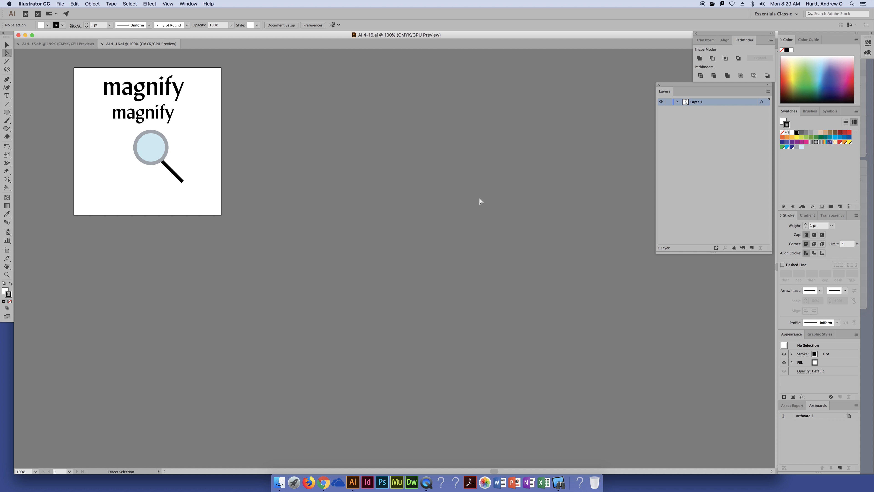
key("super+0")
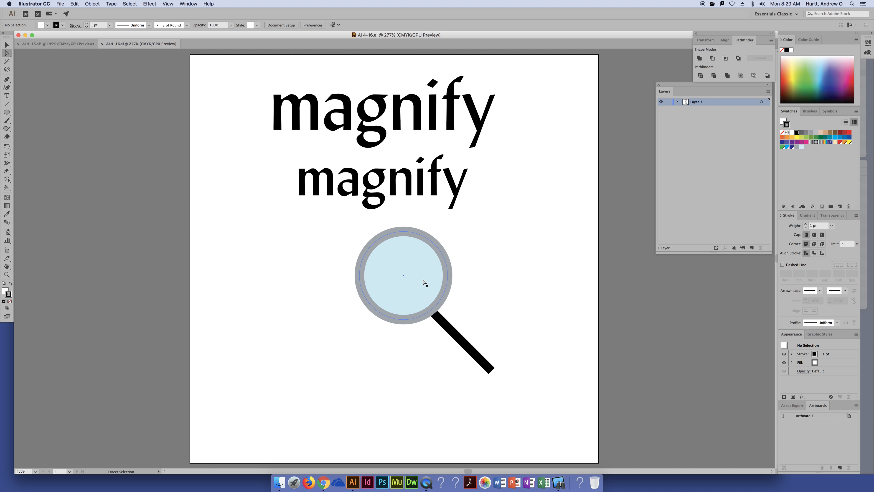
Move the larger "magnify" down over the smaller one, and place the magnifying glass with its handle over the words' first letters
key("v")
left_click_drag(419, 322, 431, 336)
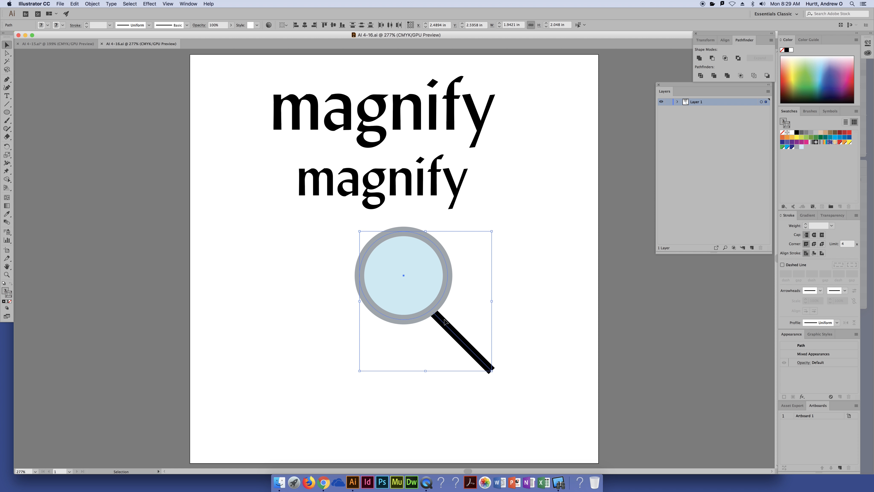
left_click_drag(383, 110, 382, 171)
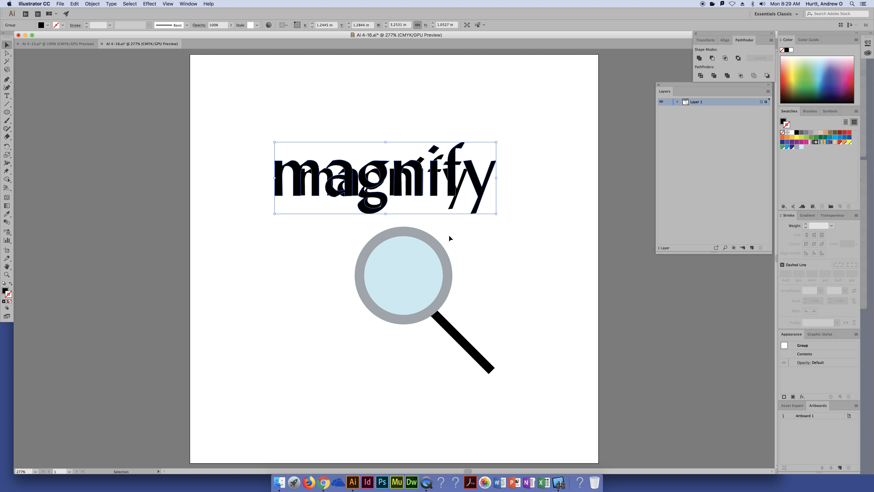
left_click(443, 322)
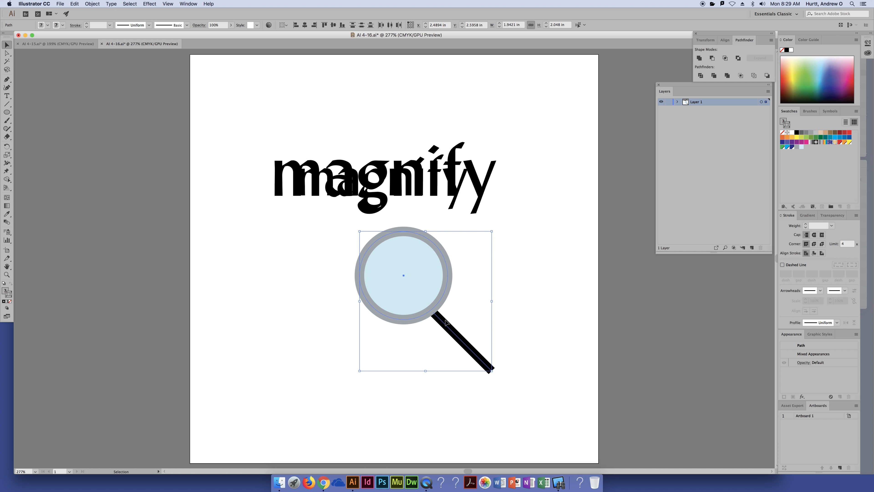
left_click_drag(441, 315, 374, 219)
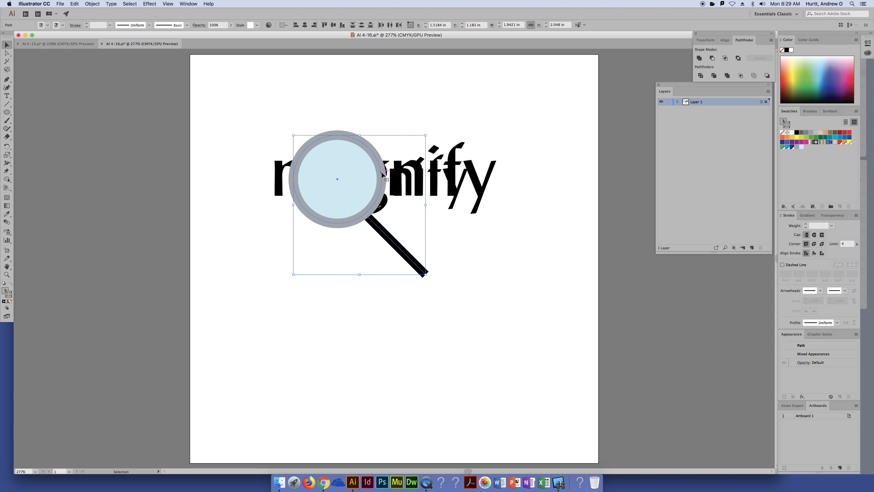
Return to AI 4-15.ai, target the yellow circles' rectangular clipping path for direct selection, and expand the multicoloured clip group in the layer list
left_click(57, 44)
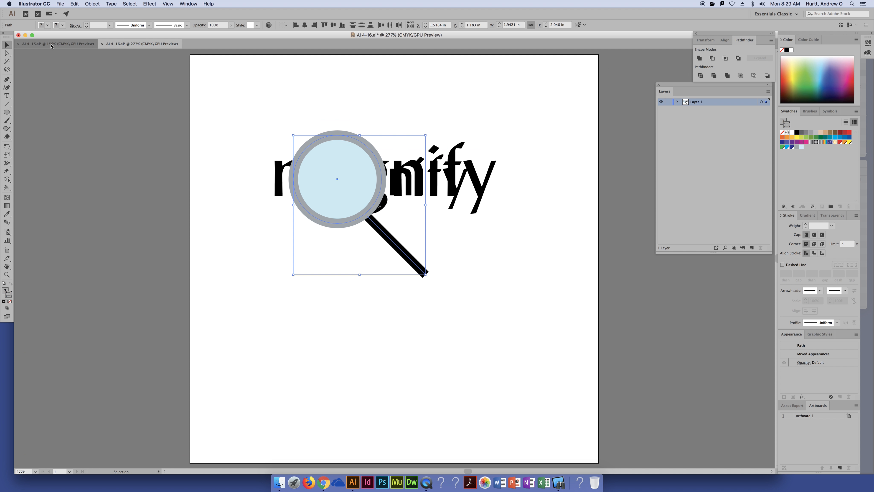
key("a")
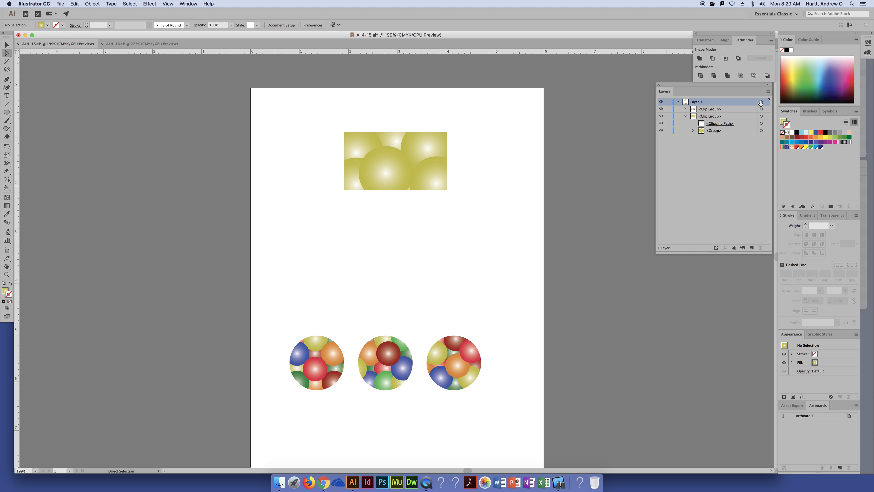
left_click(762, 123)
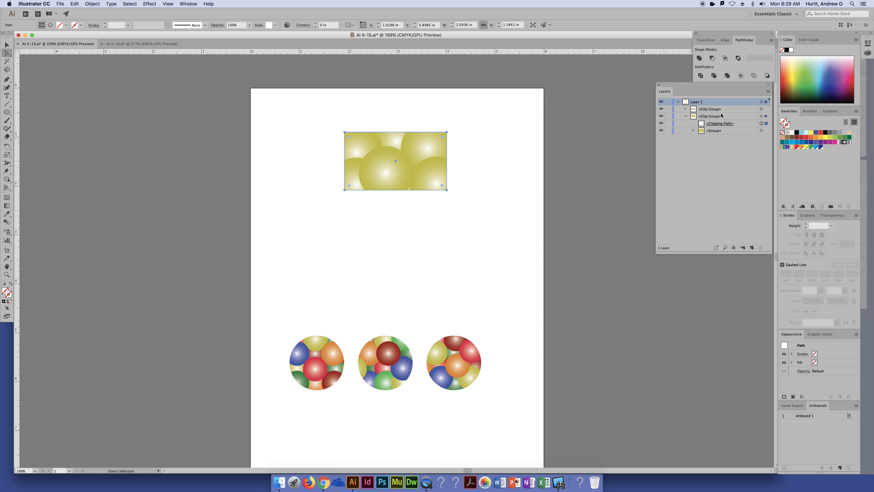
left_click(685, 108)
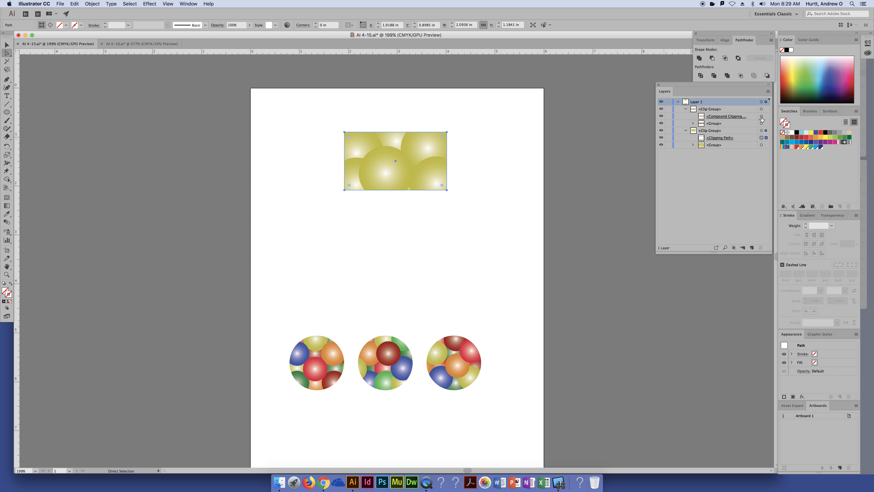
Target the compound clipping path, nudge it left and right over the multicoloured circles to about X 0.97 in, and switch to AI 4-16.ai
left_click(762, 116)
key("Left")
key("Left")
key("Left")
key("Left")
key("Left")
key("Left")
key("Left")
key("Left")
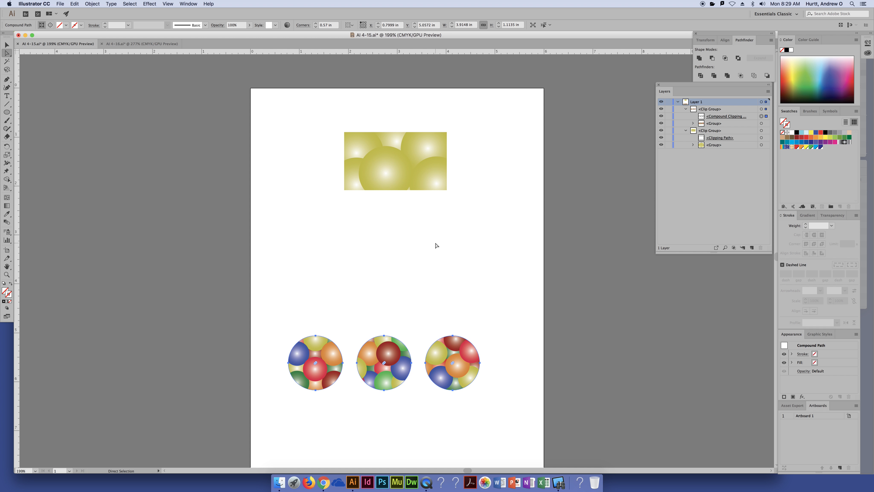
key("Right")
key("Right")
key("Right")
key("Right")
key("Right")
key("Right")
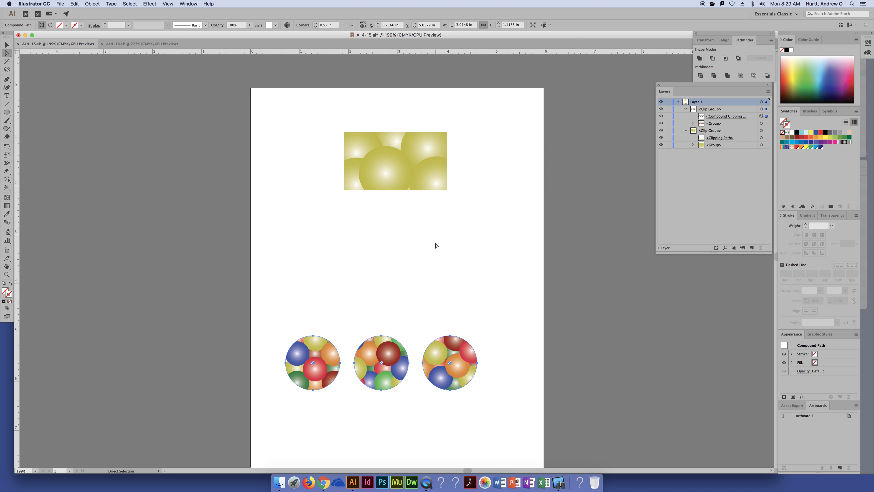
key("Right")
key("Right")
key("Right")
key("Right")
key("Right")
key("Right")
key("Right")
key("Right")
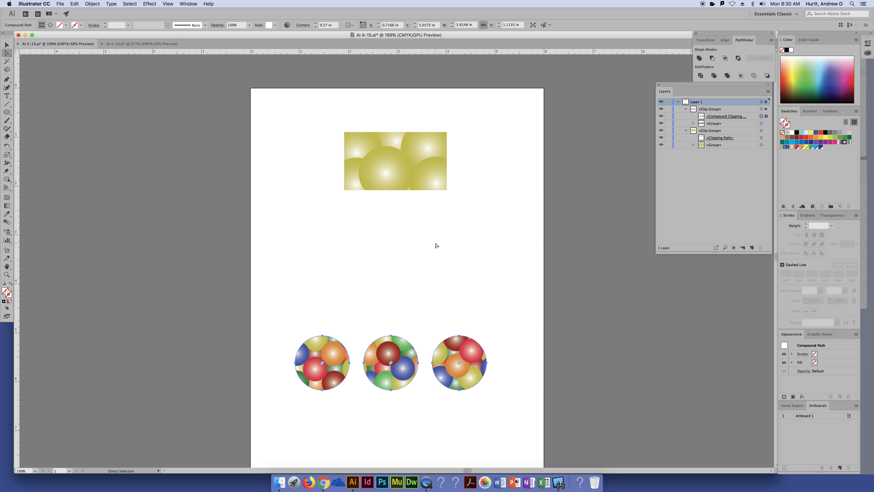
key("Right")
key("Right")
key("Right")
key("Right")
key("Right")
key("Right")
key("Right")
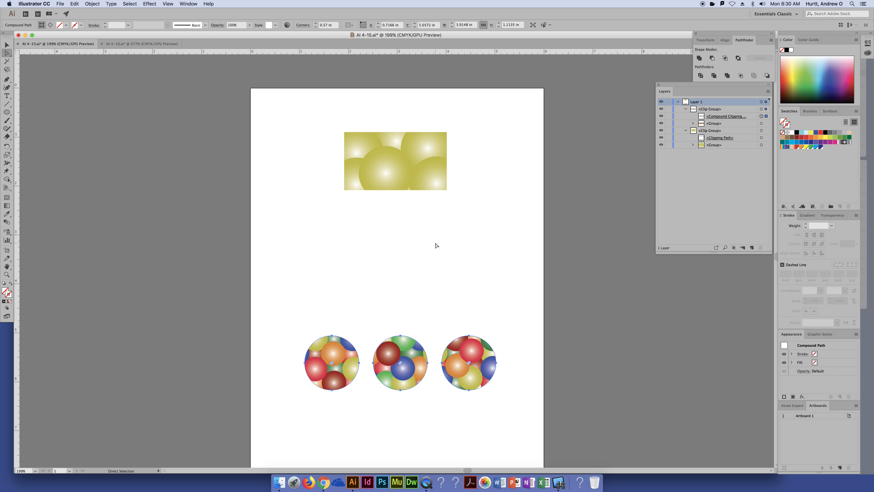
key("Right")
key("Right")
key("Left")
key("Left")
key("Left")
key("Left")
key("Left")
key("Left")
key("Left")
key("Left")
key("Left")
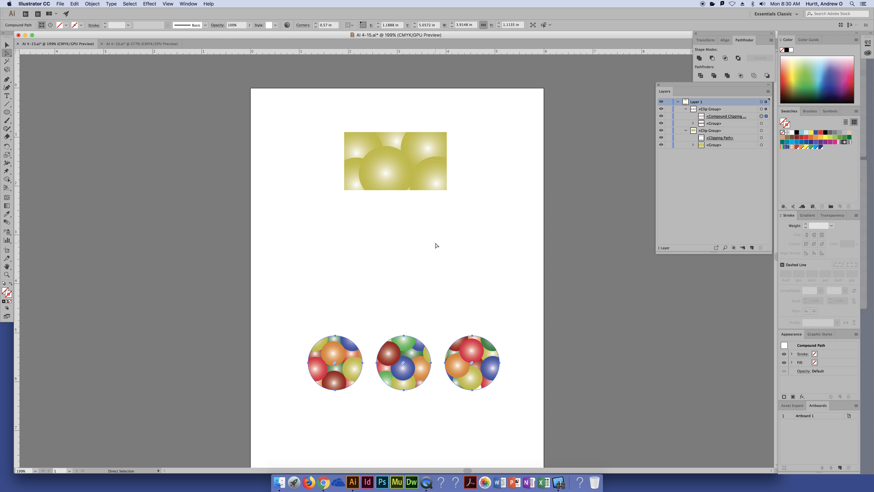
key("Left")
key("Left")
key("Left")
key("Left")
key("Left")
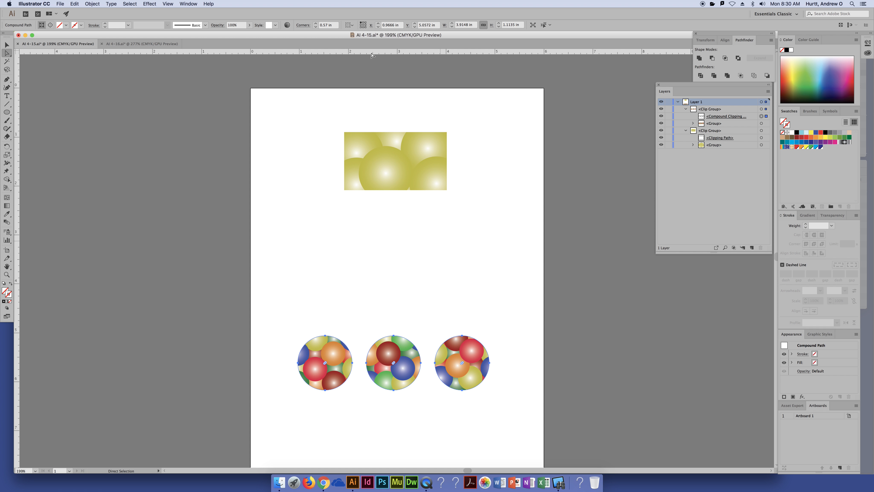
left_click(142, 43)
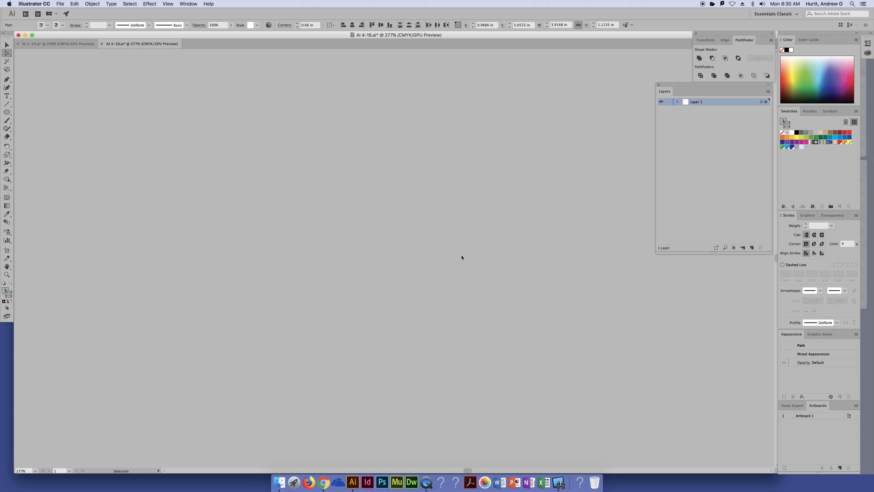
Move the magnifying glass with its handle below the words, and the larger "magnify" above the smaller one
key("v")
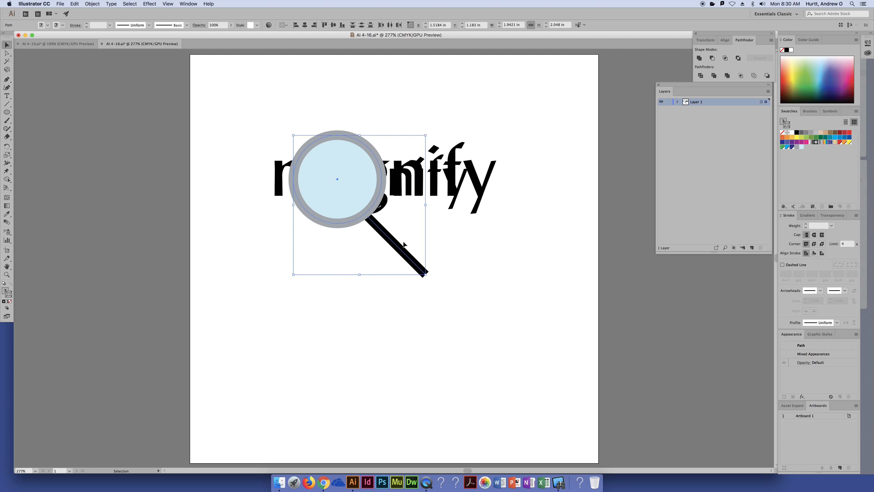
left_click_drag(394, 249, 385, 330)
left_click_drag(383, 190, 384, 134)
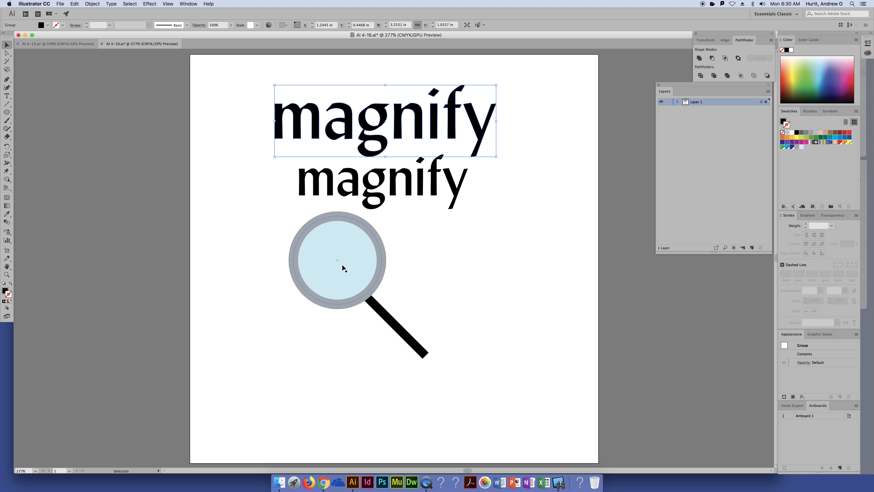
Move the lens circle without its handle and the larger "magnify" back over the smaller word, with the lens covering the first letters
left_click(385, 253)
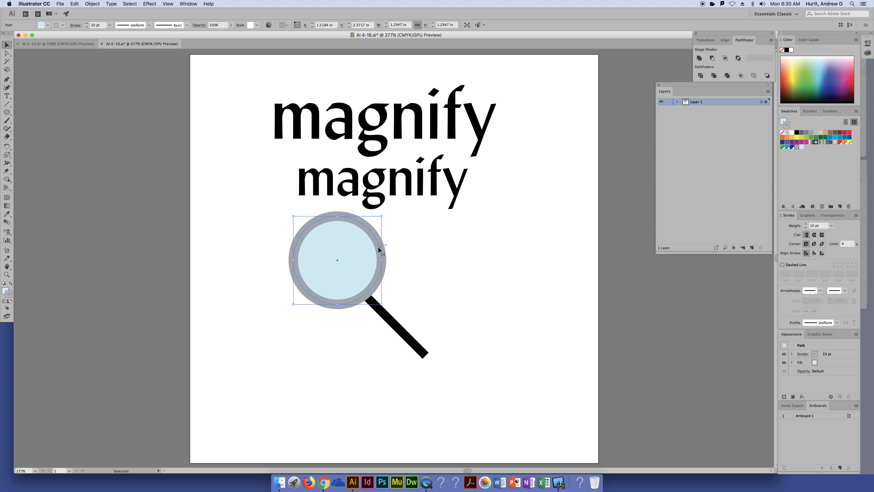
left_click_drag(378, 246, 400, 184)
left_click(398, 124, "shift")
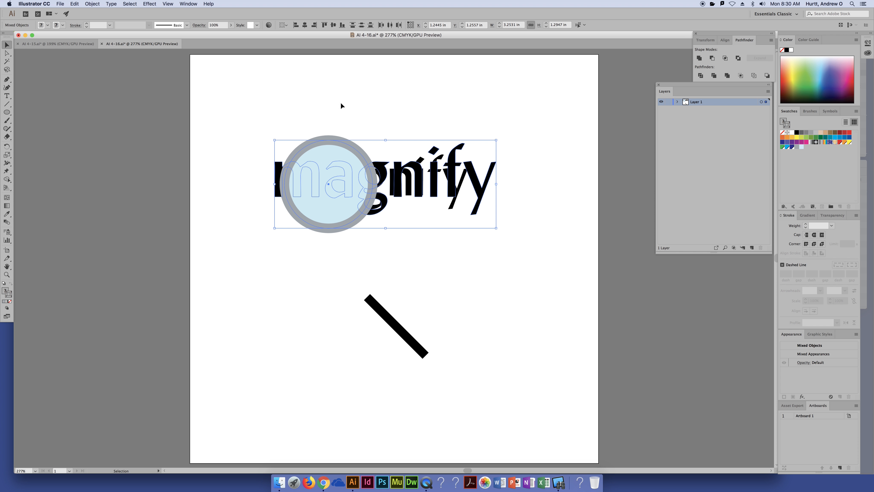
Select the lens circle together with the larger "magnify" and make a clipping mask from them
left_click(330, 174)
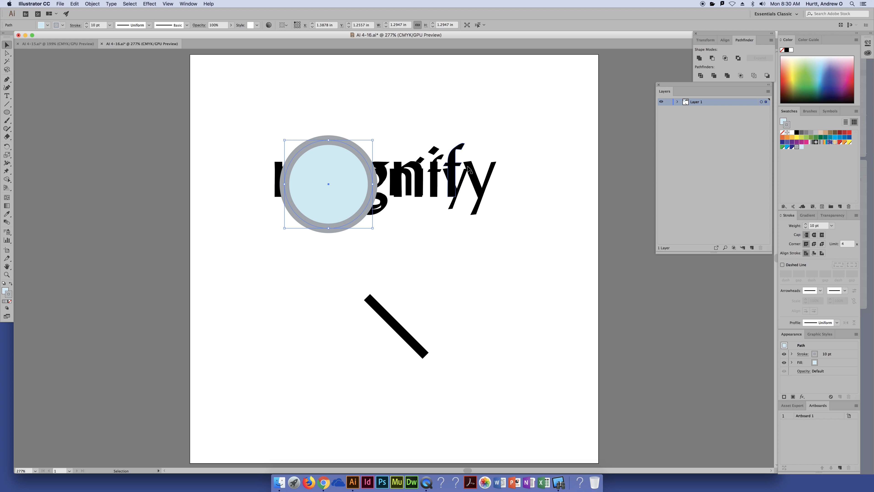
left_click(480, 193, "shift")
key("a")
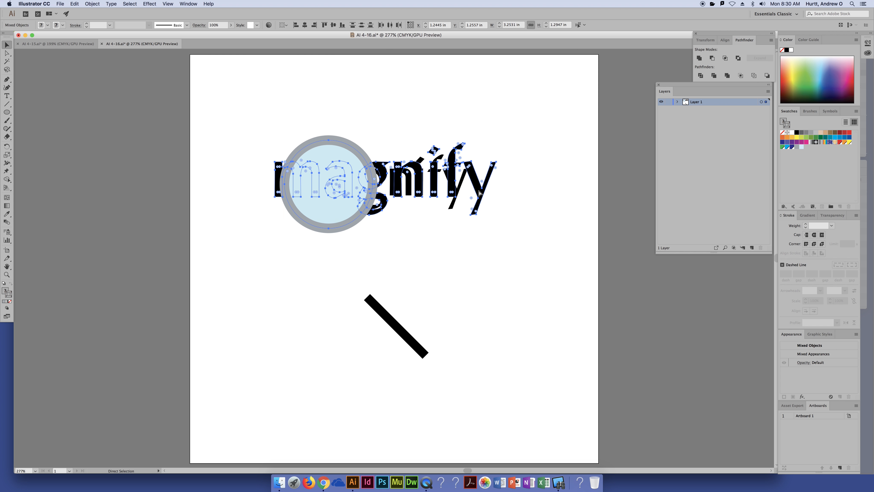
key("v")
key("super+7")
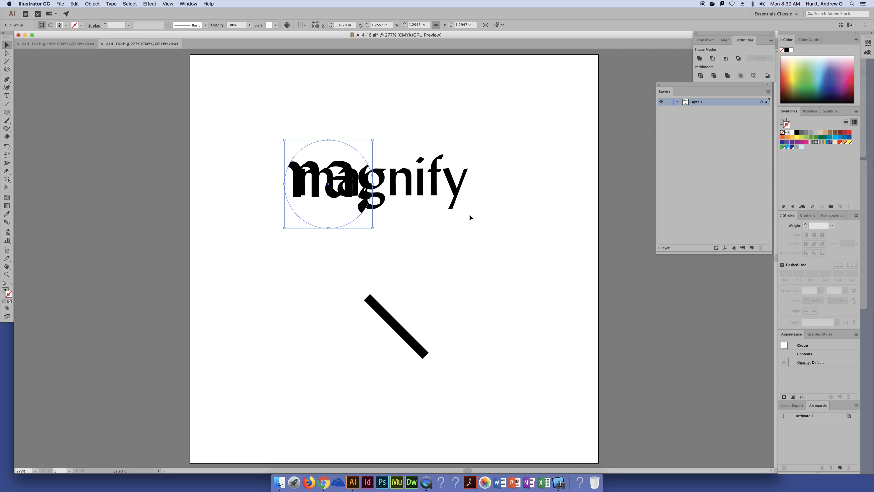
Select only the circular clipping path and give it a red 3 pt stroke
key("z")
left_click(462, 217)
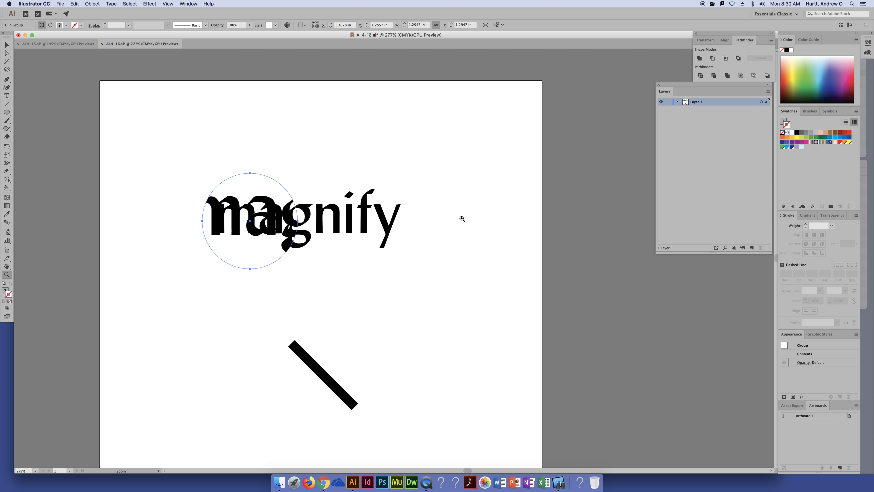
key("a")
left_click(309, 176)
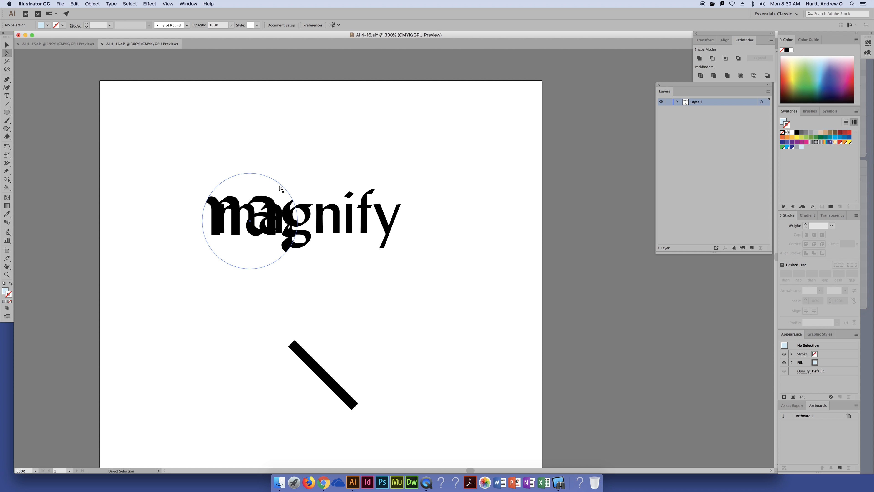
left_click(282, 185)
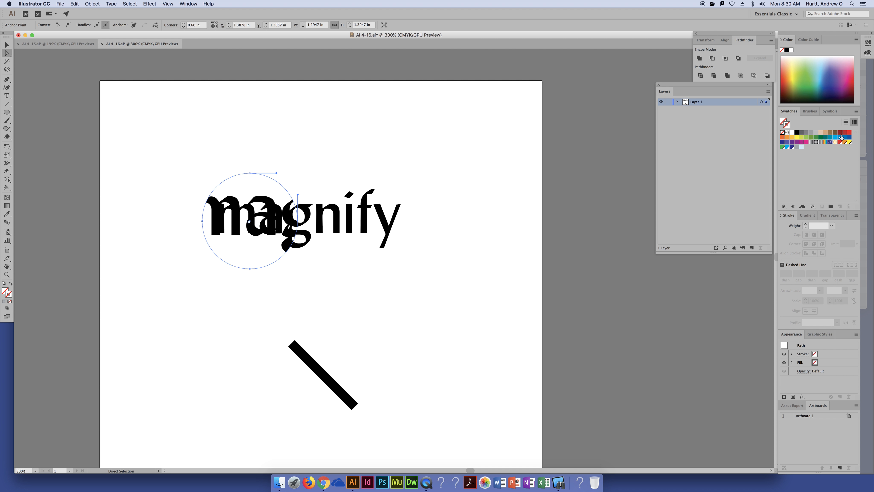
left_click(850, 133)
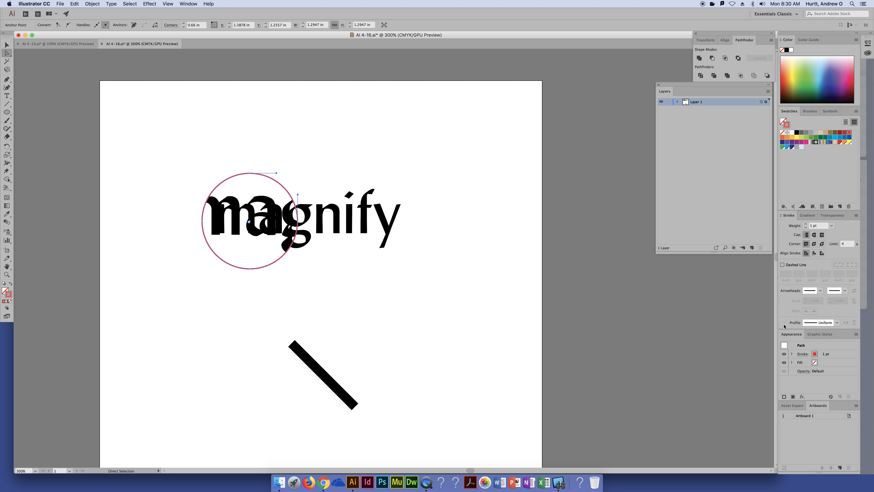
left_click(806, 225)
left_click(807, 224)
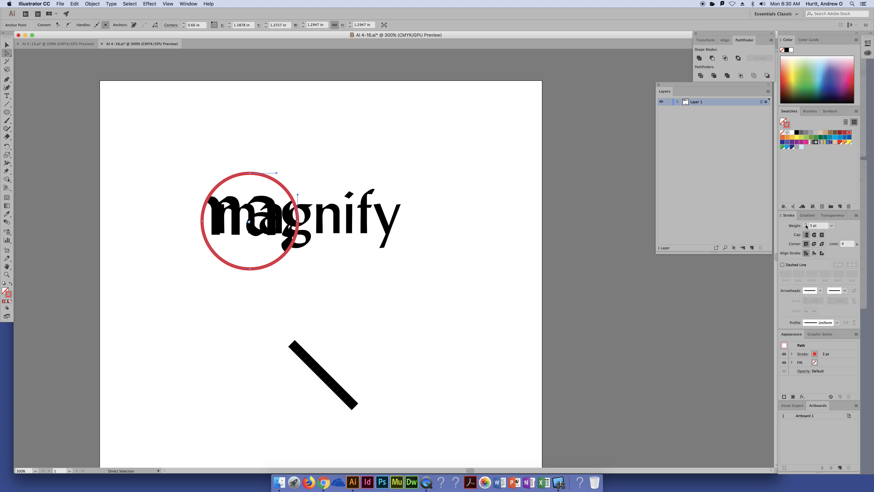
left_click(336, 322)
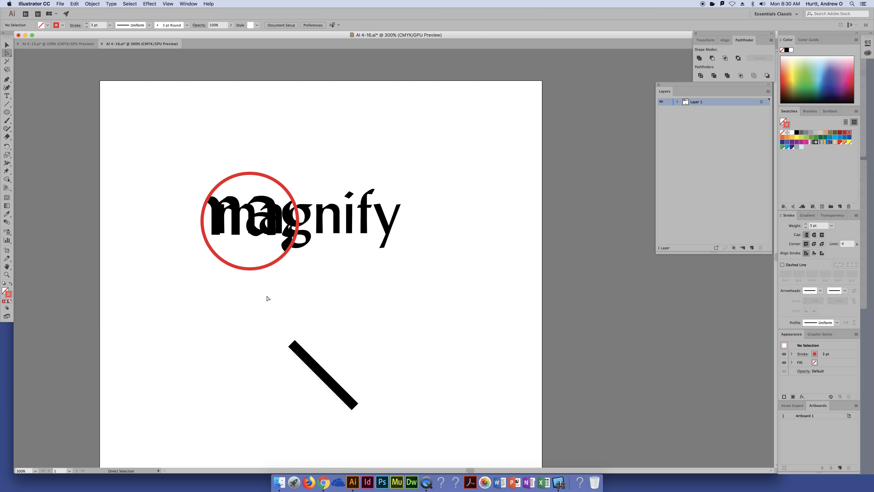
Nudge the whole clip group right and slightly back left to about X 1.49 in, and deselect it
key("v")
left_click(273, 264)
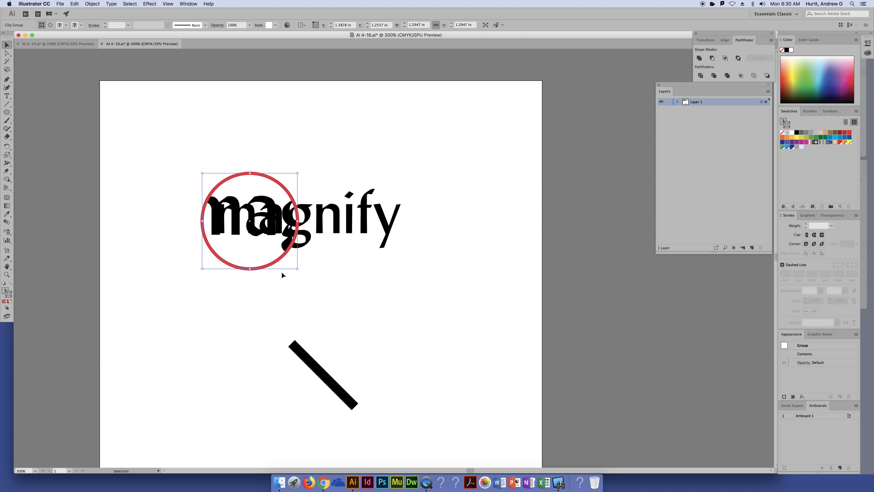
key("Right")
key("Right")
key("Right")
key("Right")
key("Left")
key("Left")
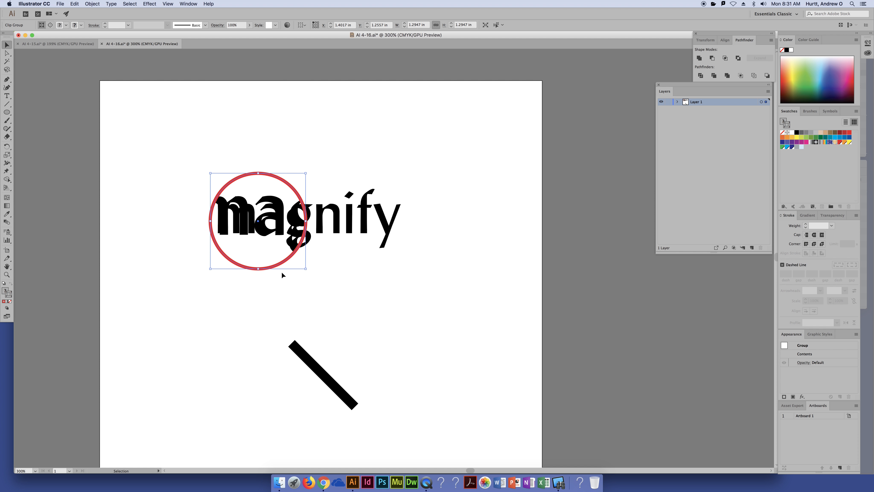
left_click(313, 148)
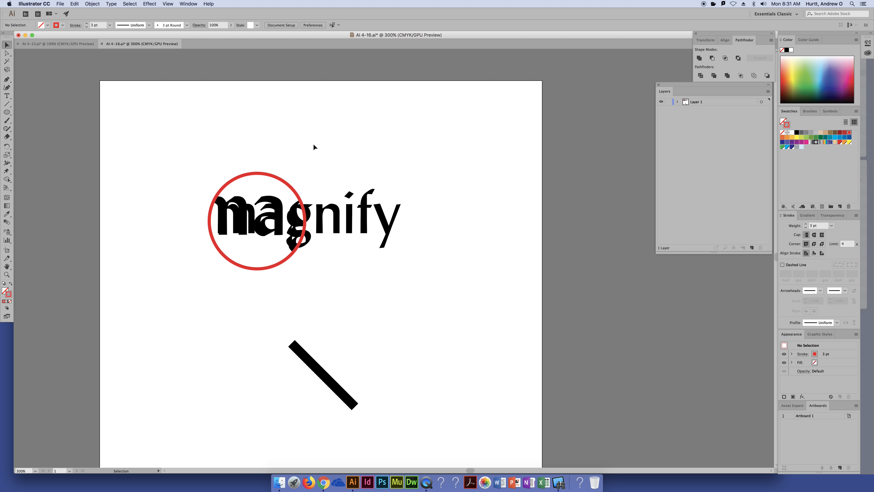
Expand the clip group in the layer list, target only its clipping path, and nudge it right across the word to about X 2.62 in
left_click(677, 102)
left_click(685, 109)
left_click(761, 117)
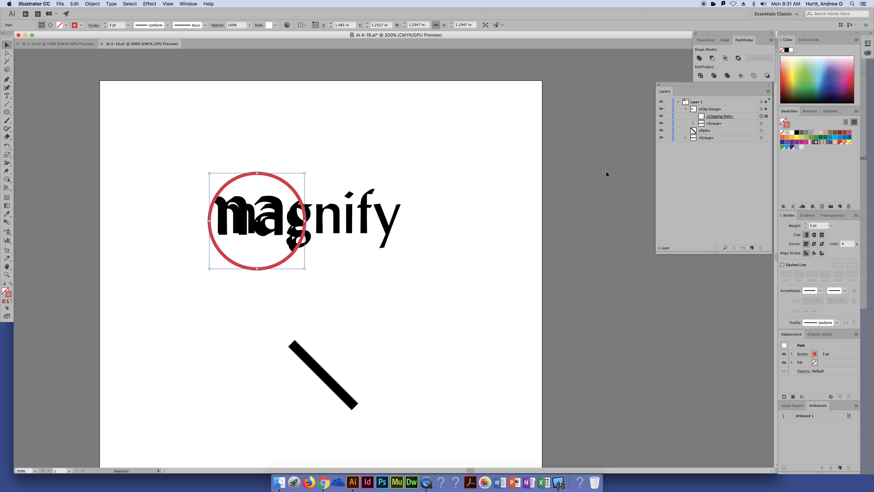
key("Right")
key("Right")
key("Right")
key("Right")
key("Right")
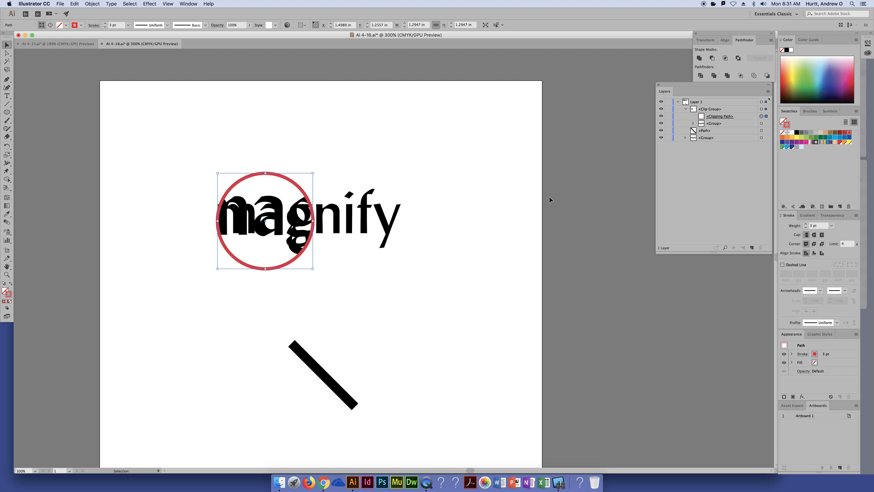
key("Right")
key("Right")
key("Right")
key("Right")
key("Right")
key("Right")
key("Right")
key("Right")
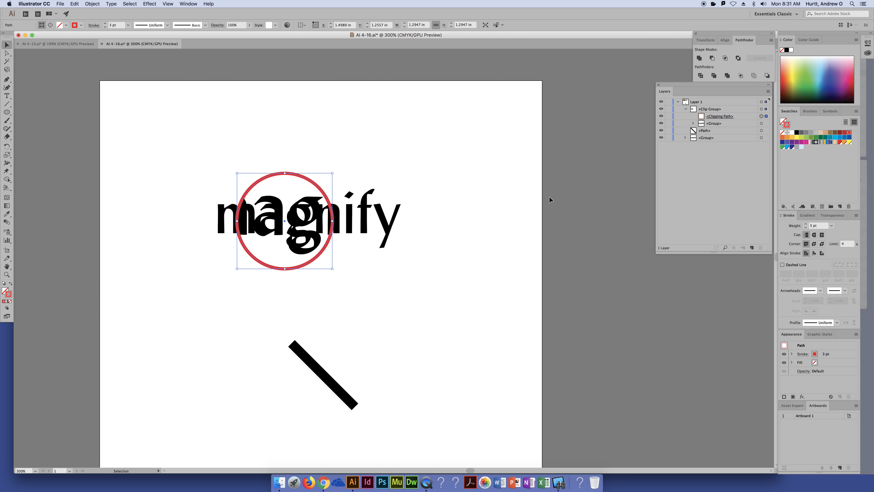
key("Right")
key("Right")
key("Right")
key("Right")
key("Right")
key("Right")
key("Right")
key("Right")
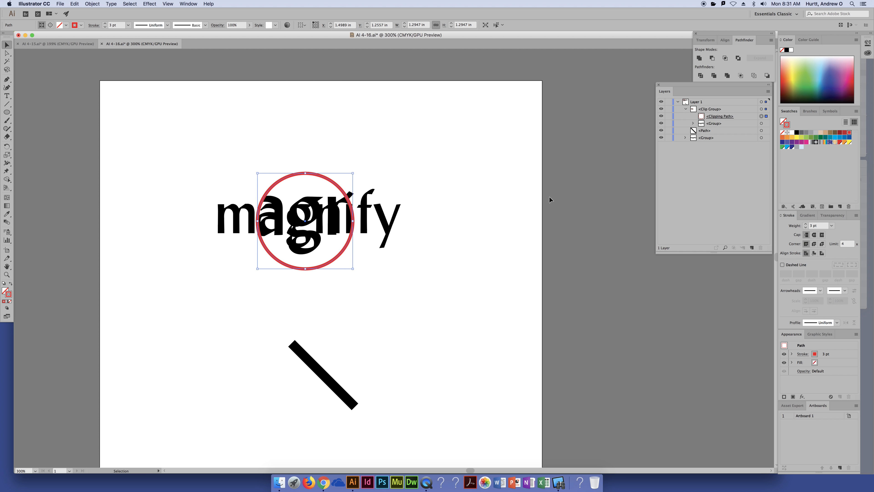
key("Right")
key("Right")
key("Right")
key("Right")
key("Right")
key("Right")
key("Right")
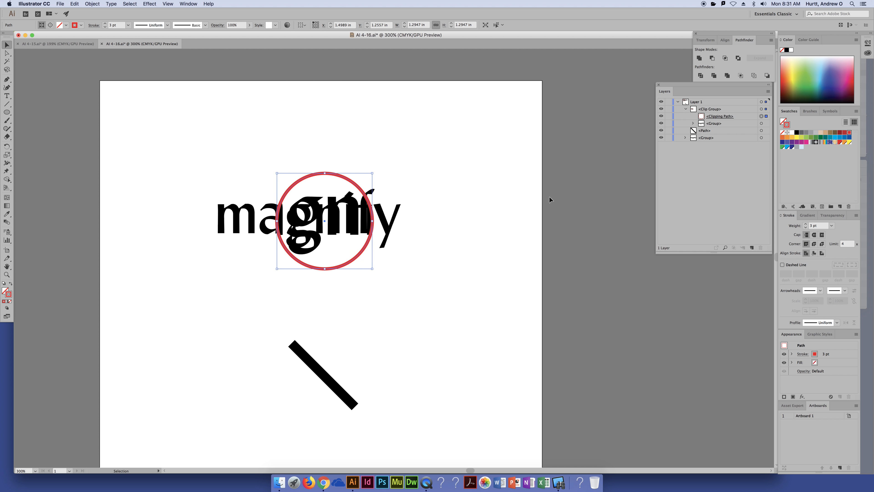
key("Right")
key("Right")
key("Right")
key("Right")
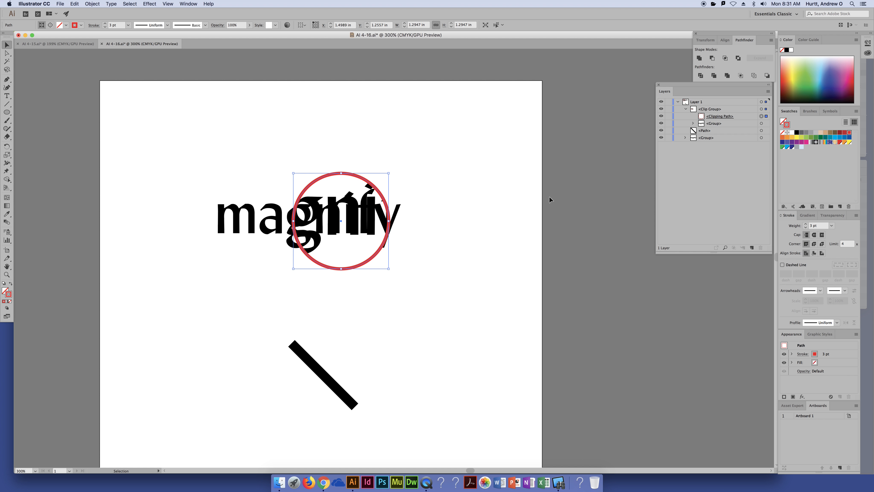
Nudge the circular clipping path back left over the word's first letters, to about X 1.65 in
key("Left")
key("Left")
key("Left")
key("Left")
key("Left")
key("Left")
key("Left")
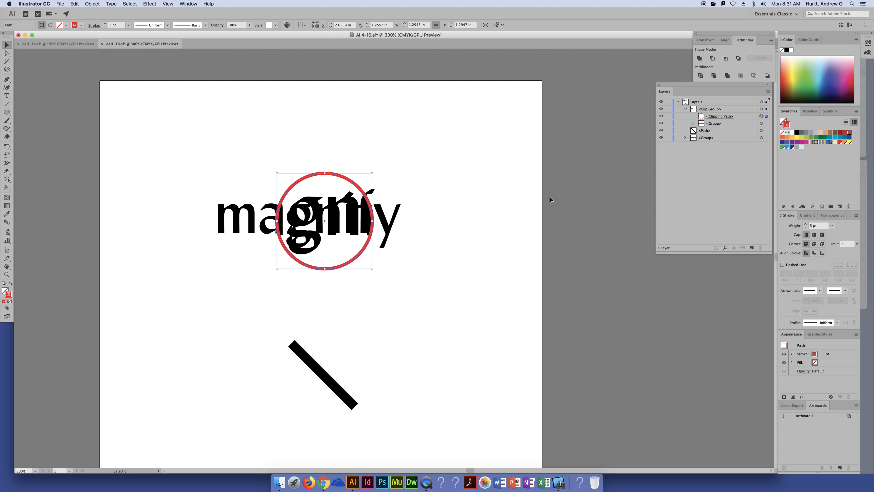
key("Left")
key("Left")
key("Left")
key("Left")
key("Left")
key("Left")
key("Left")
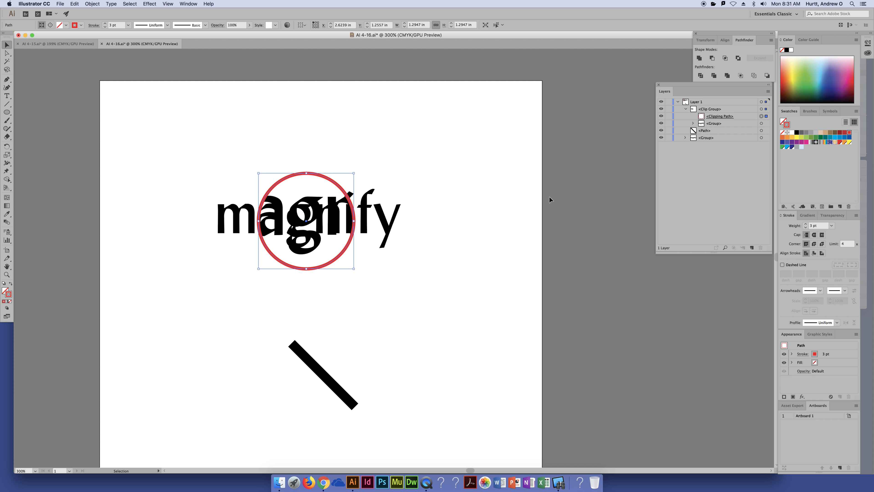
key("Left")
key("Left")
key("Left")
key("Left")
key("Left")
key("Left")
key("Left")
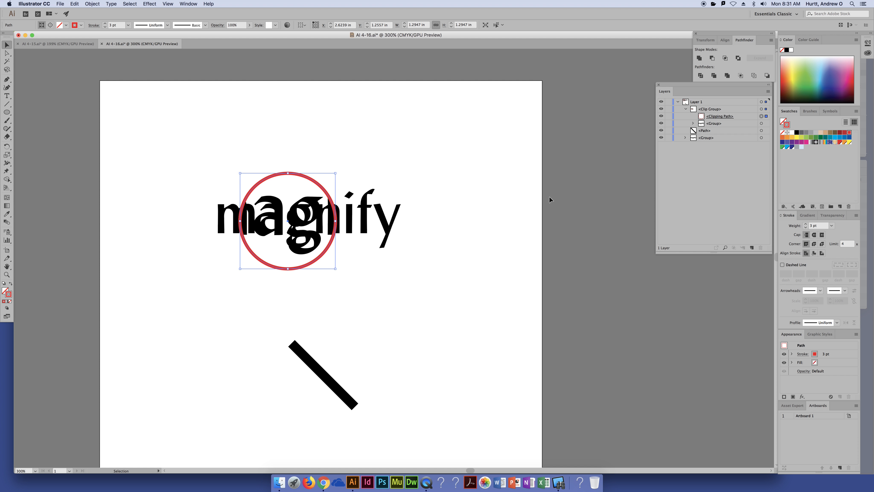
key("Left")
key("Left")
key("Left")
key("Left")
key("Left")
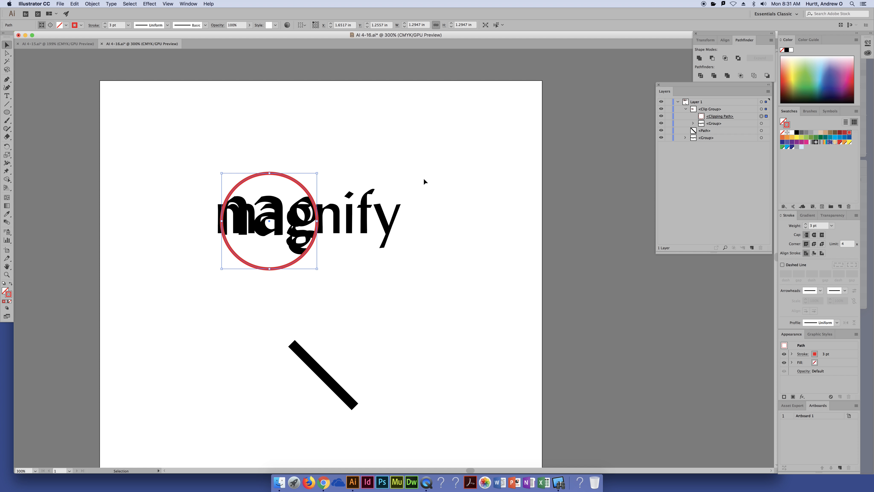
Move the document window aside to reach Finder, preview and open AI 4-17.ai in Illustrator, and restore the window's full size
left_click_drag(319, 36, 316, 92)
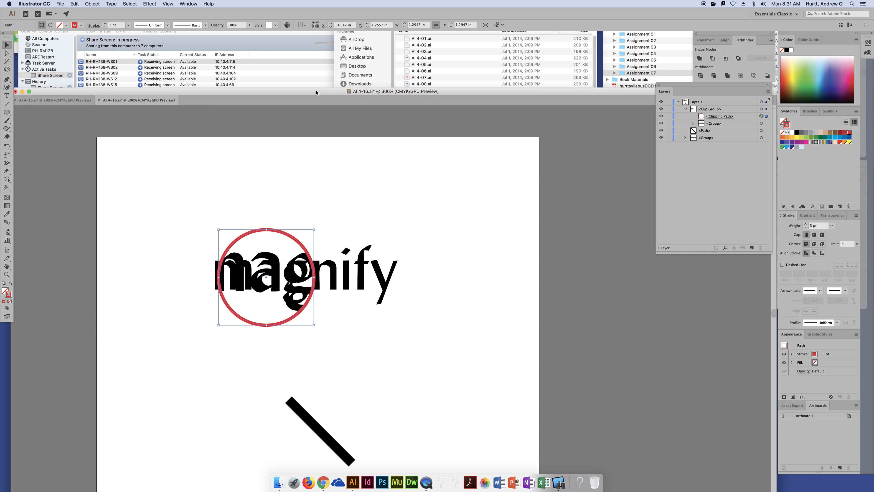
left_click(465, 64)
left_click(422, 142)
key("space")
key("space")
double_click(426, 144)
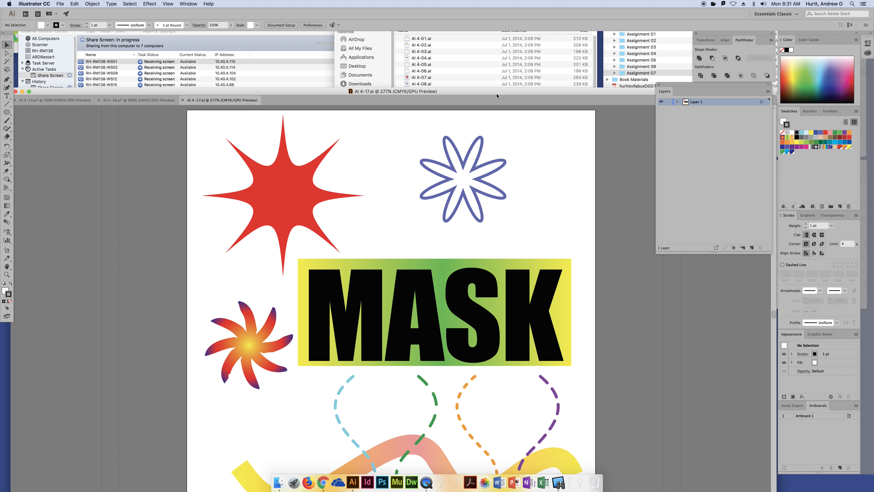
double_click(497, 92)
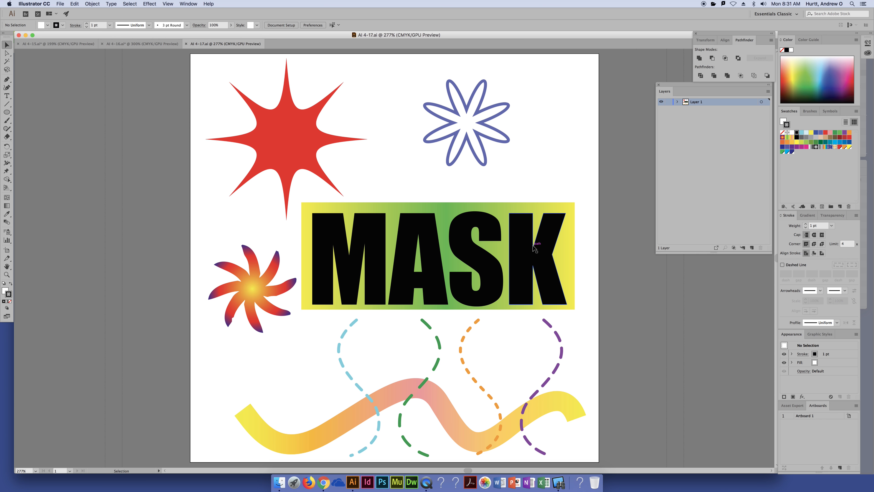
Select the four black letters of MASK and make them into one compound path
left_click(522, 251)
left_click(493, 234, "shift")
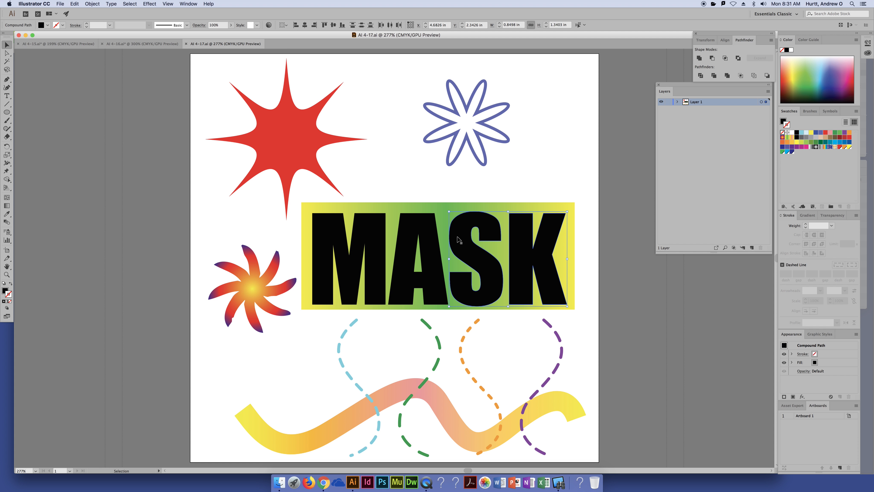
left_click(418, 230, "shift")
left_click(370, 231, "shift")
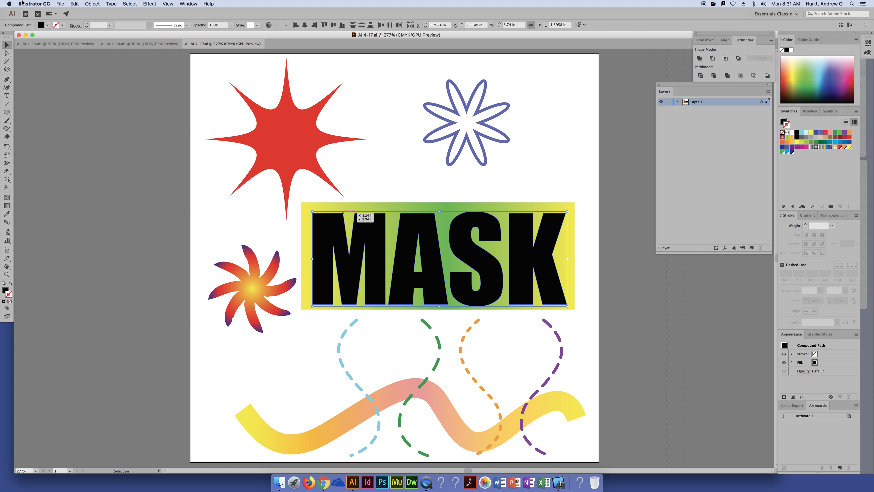
left_click(81, 4)
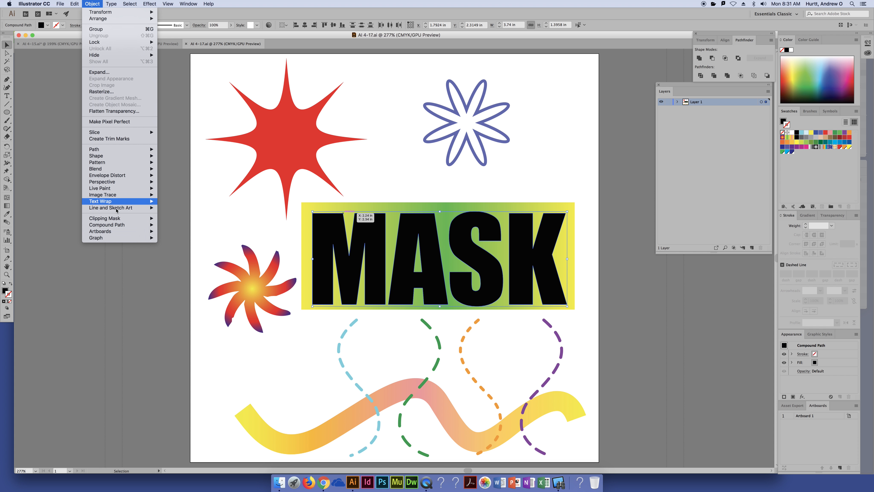
mouse_move(134, 226)
left_click(167, 226)
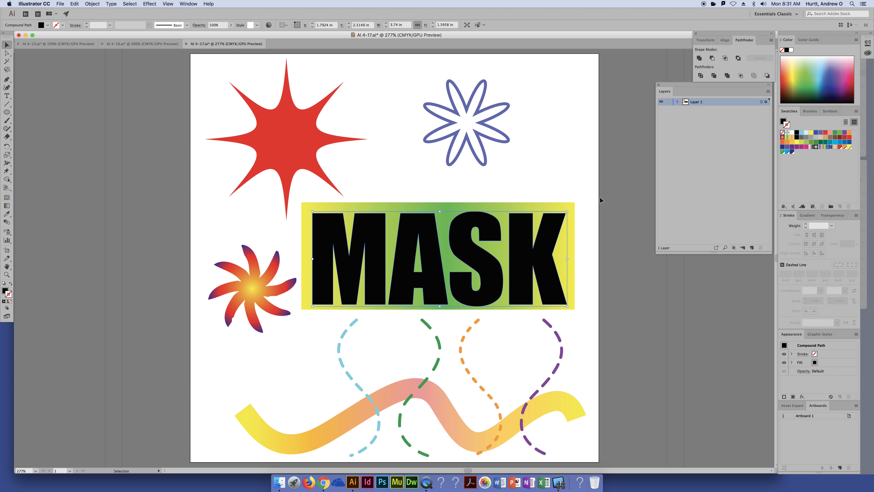
Make a clipping mask from the MASK compound path and the green-yellow gradient rectangle behind it, and deselect the result
left_click_drag(586, 192, 548, 244)
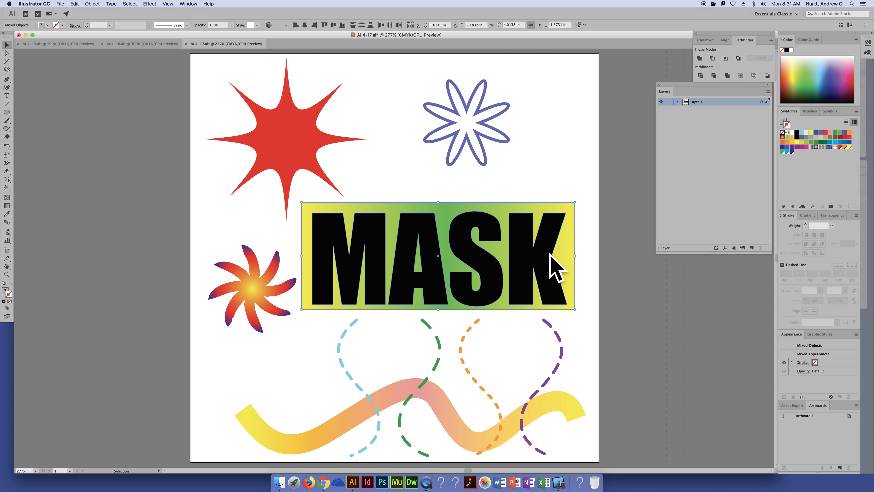
key("a")
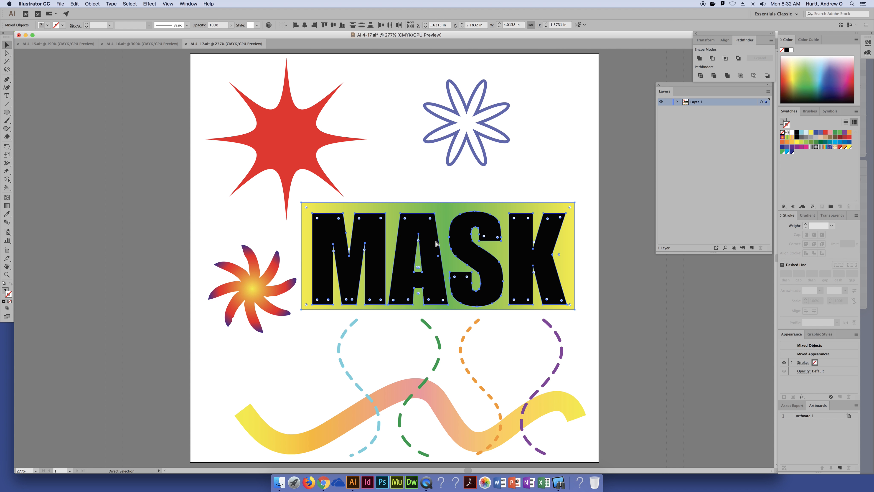
key("super+7")
key("v")
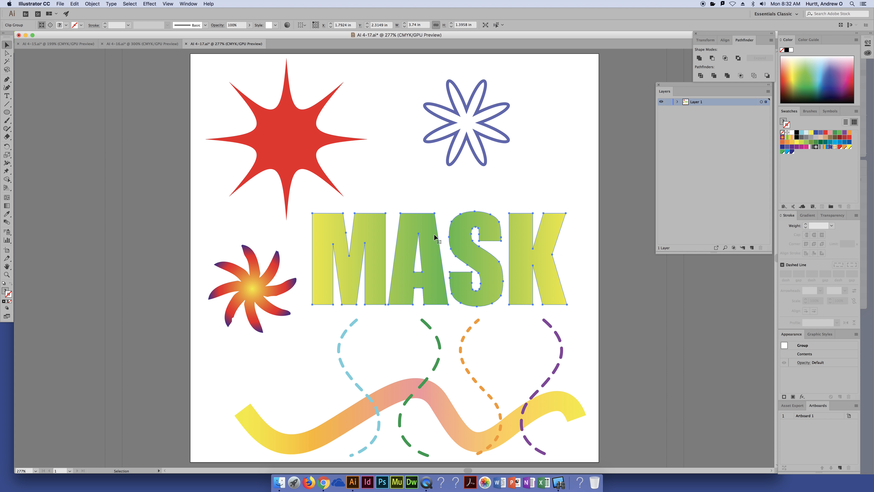
left_click(529, 185)
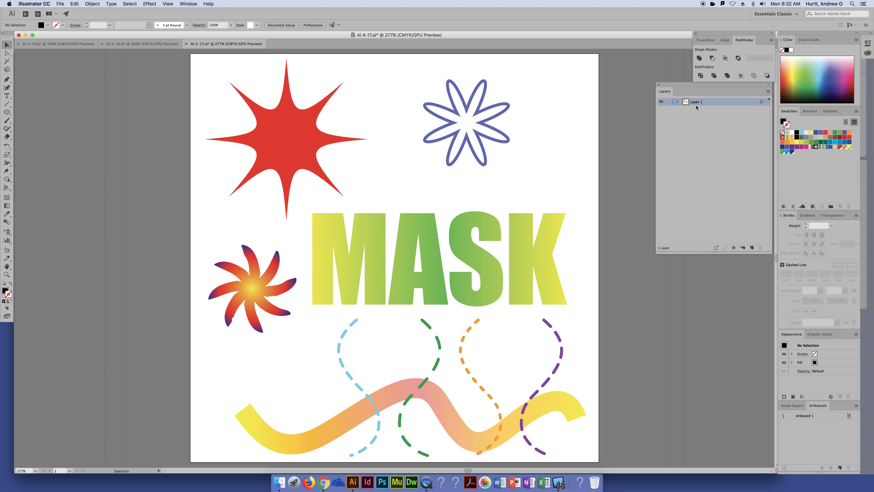
Expand Layer 1, move the wavy gradient ribbon up across the MASK letters, and cut it to the clipboard
left_click(677, 102)
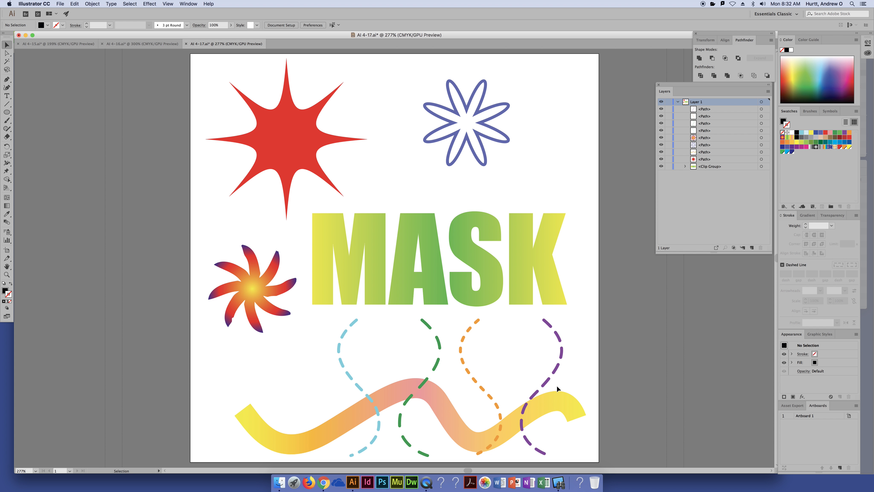
left_click_drag(459, 432, 469, 272)
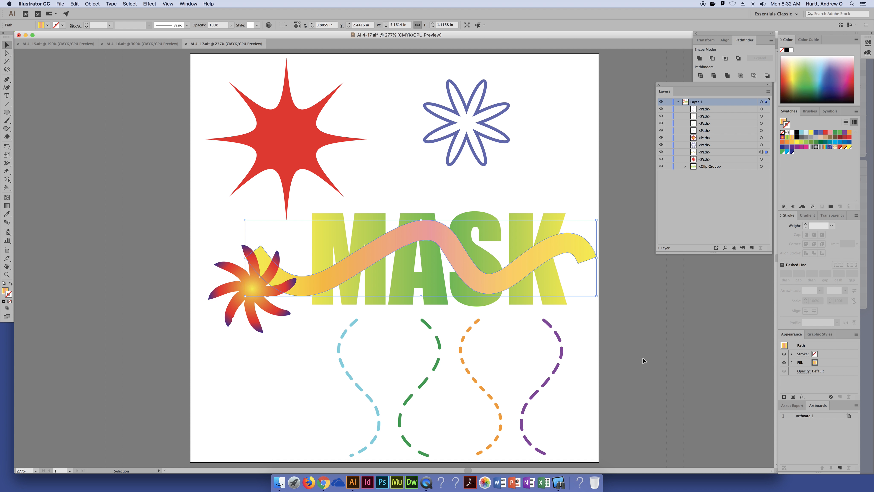
left_click(74, 4)
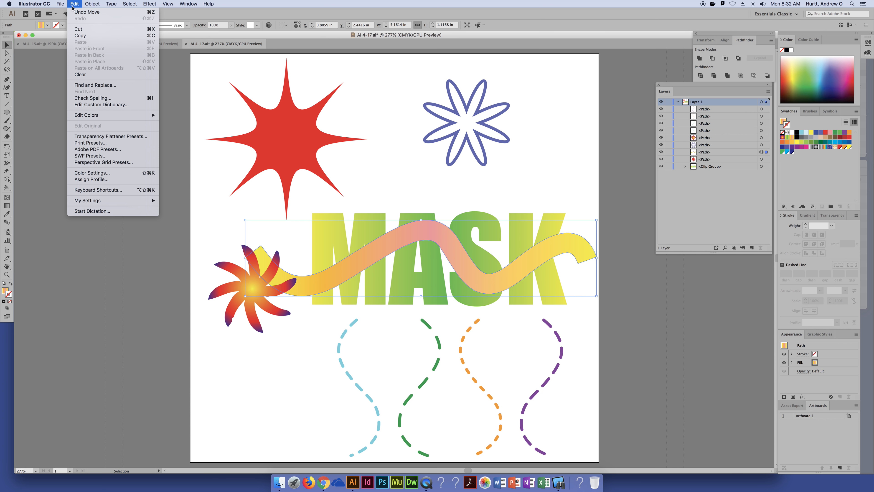
left_click(79, 30)
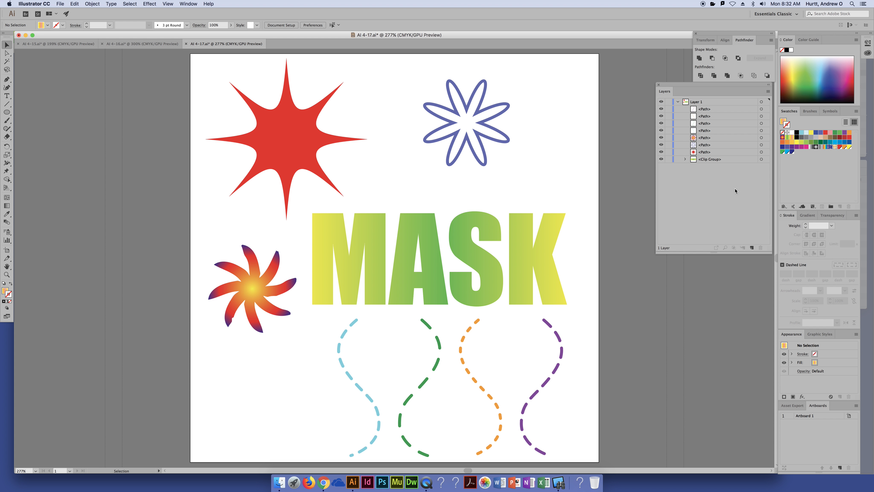
Expand the clip group, target its gradient rectangle, and paste the cut ribbon in front of it inside the mask
left_click(686, 160)
left_click(762, 174)
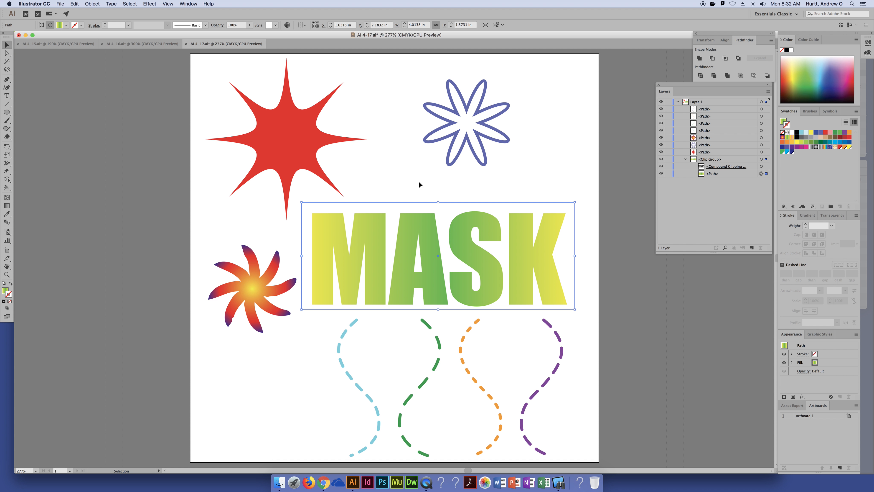
left_click(92, 4)
mouse_move(73, 4)
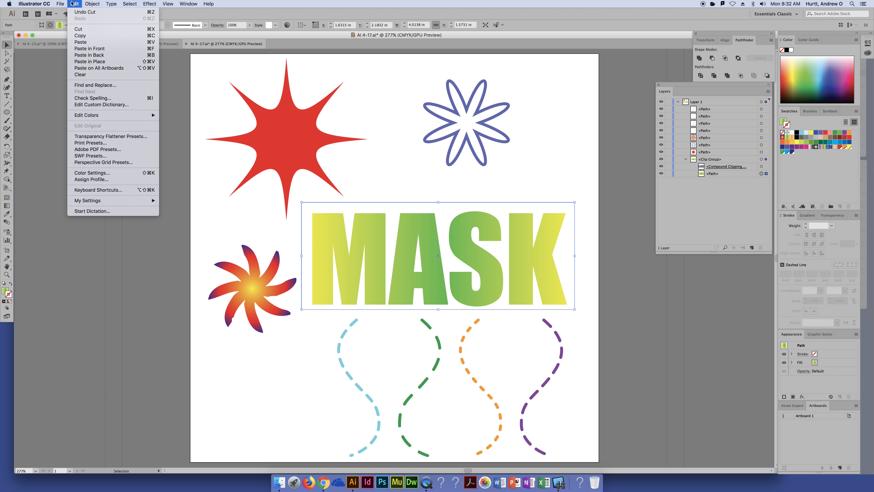
left_click(101, 50)
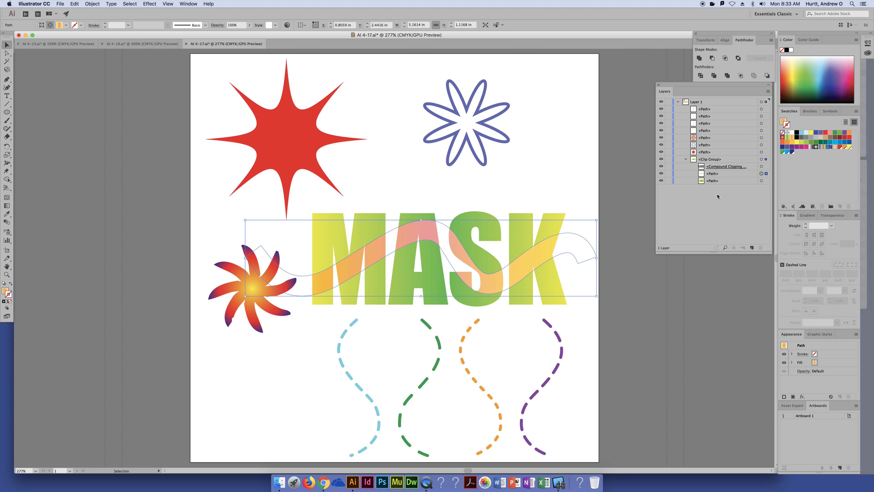
left_click(580, 175)
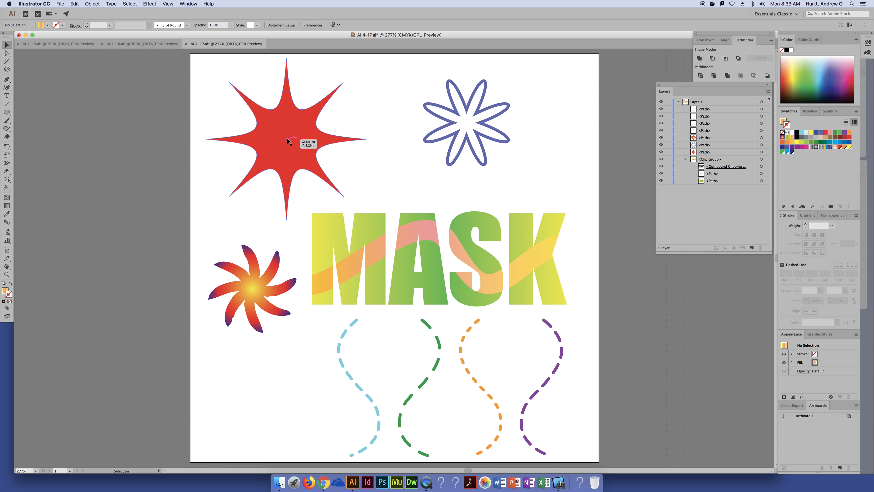
Move the red star over the letter M, cut it, and paste it in back of the ribbon inside the clip group
left_click_drag(289, 135, 338, 235)
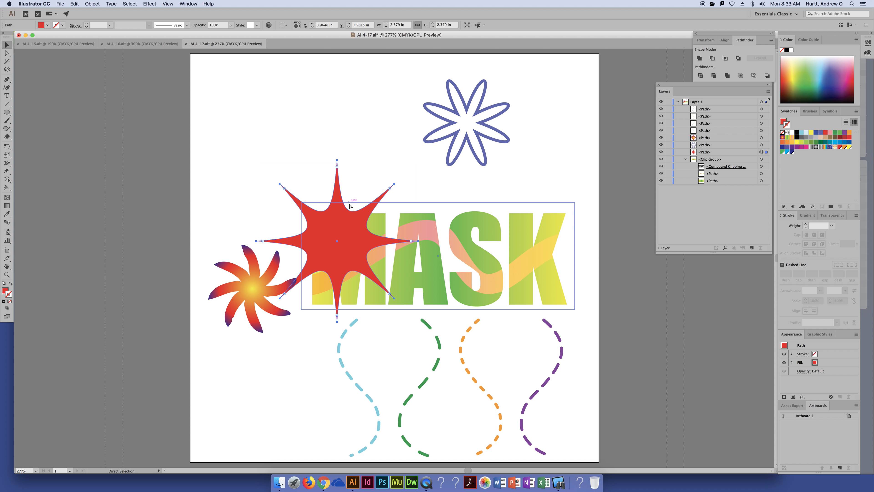
key("Delete")
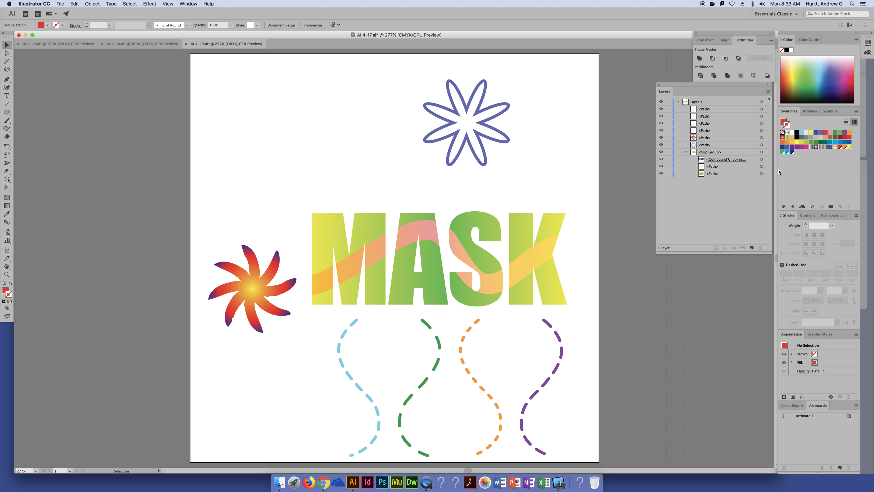
left_click(761, 166)
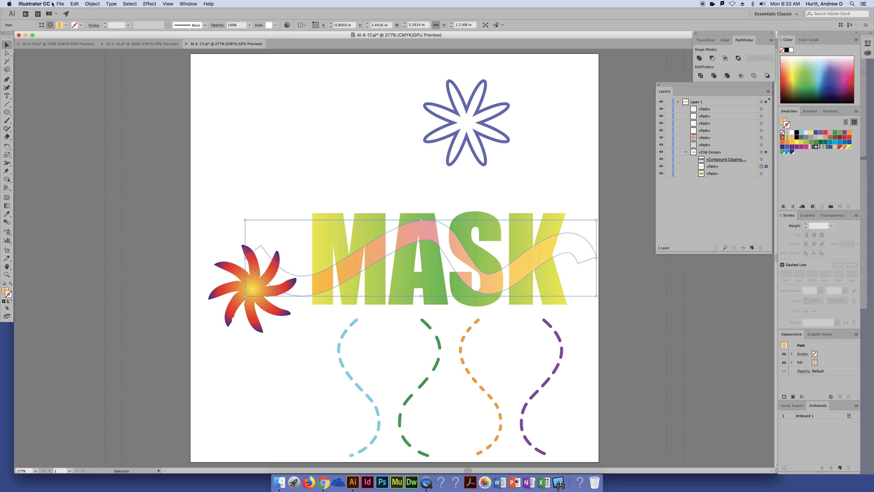
left_click(91, 4)
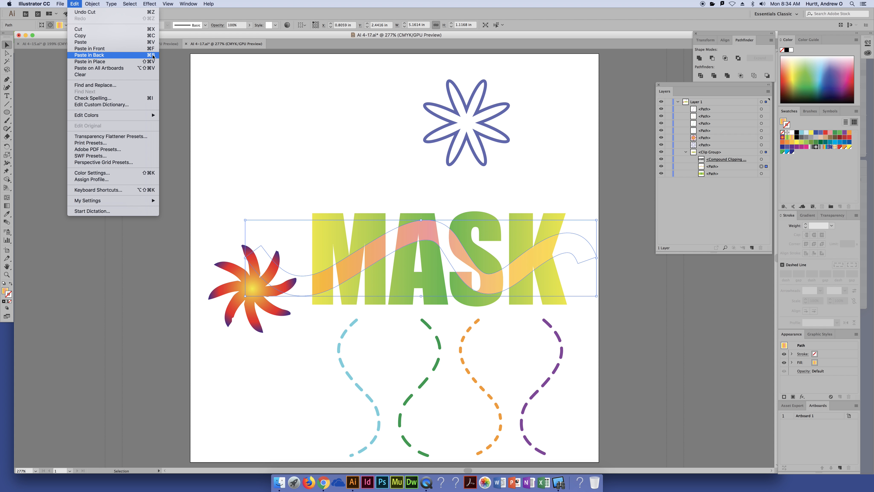
left_click(152, 55)
left_click(295, 111)
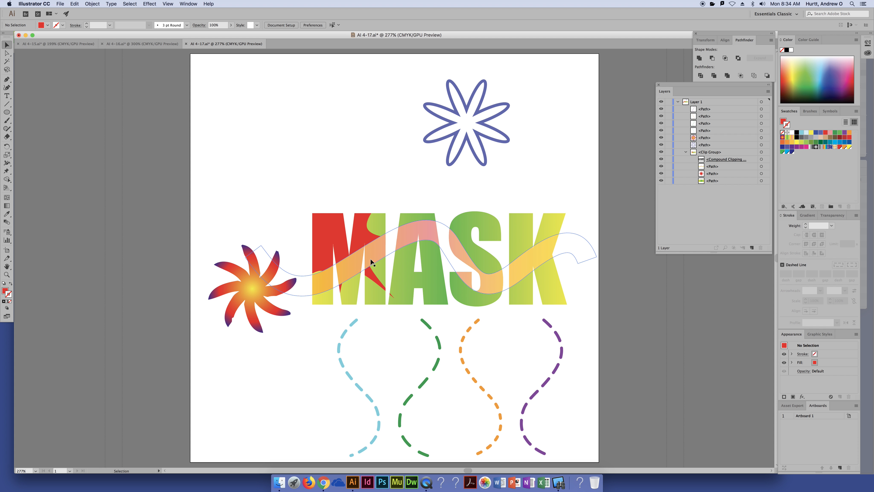
Move the red-orange pinwheel over the letter A, cut it, and paste it in front of the ribbon inside the clip group
left_click_drag(257, 290, 288, 291)
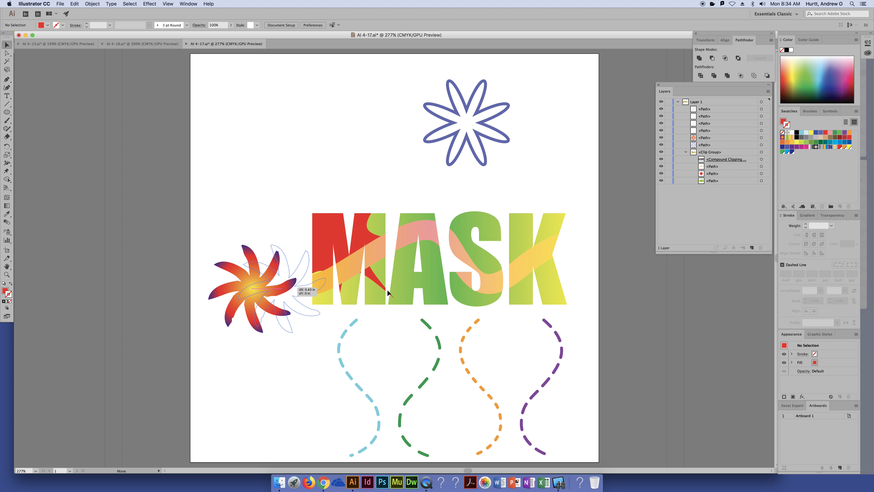
left_click_drag(387, 290, 418, 278)
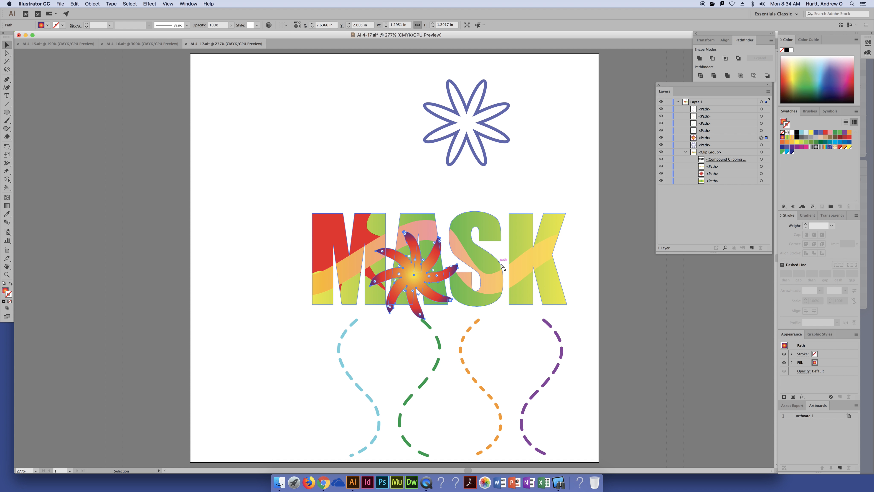
key("super+x")
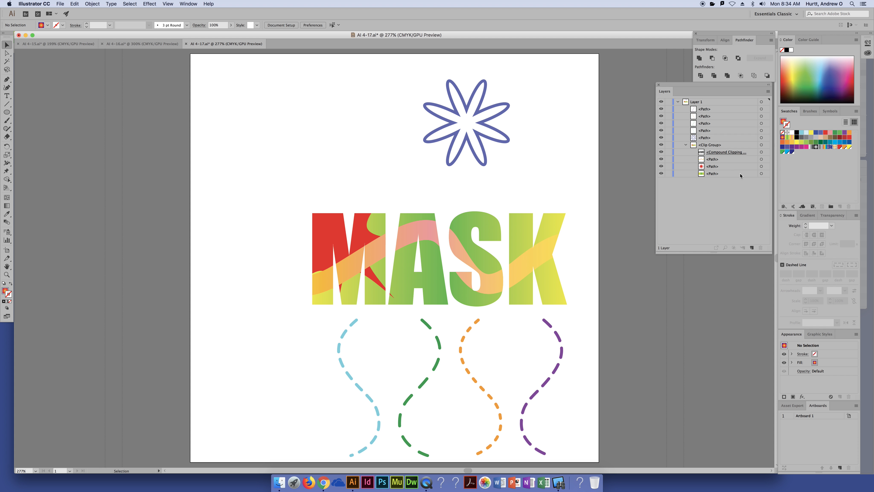
left_click(761, 159)
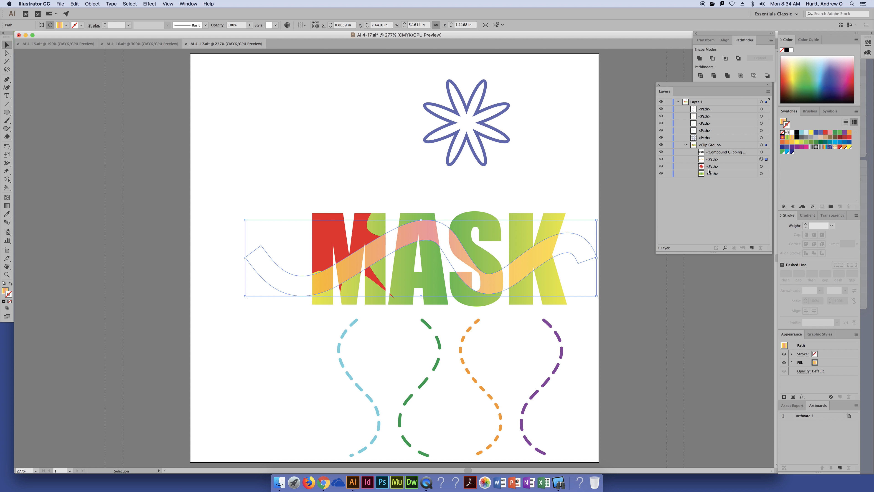
key("a")
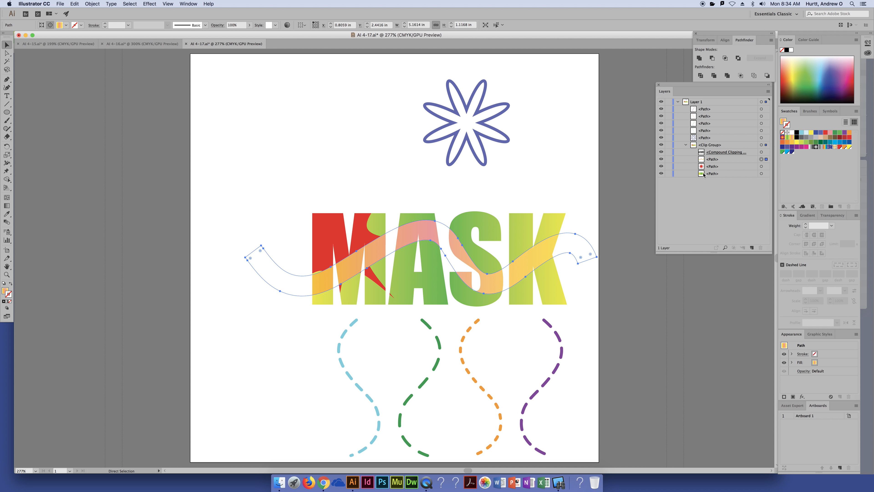
key("super+f")
key("super+shift+a")
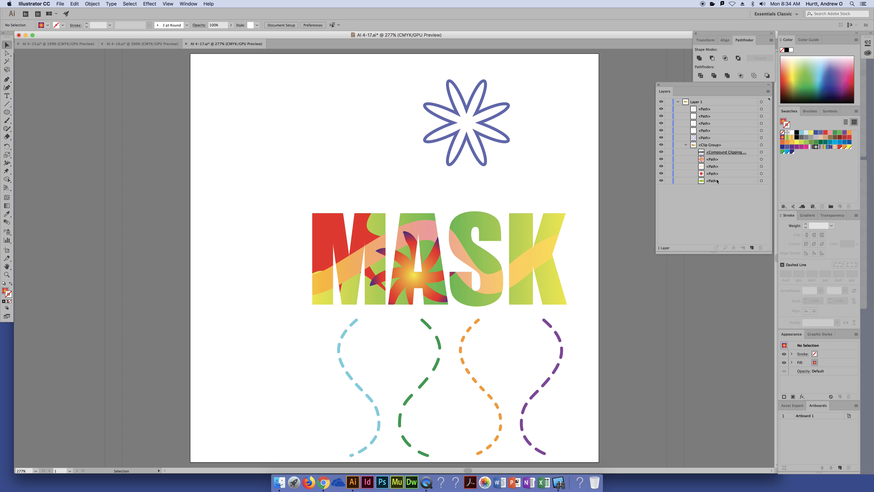
Restack the clip group's contents in the layer list, ending with the star in front, followed by the pinwheel, ribbon and gradient rectangle
left_click(762, 174)
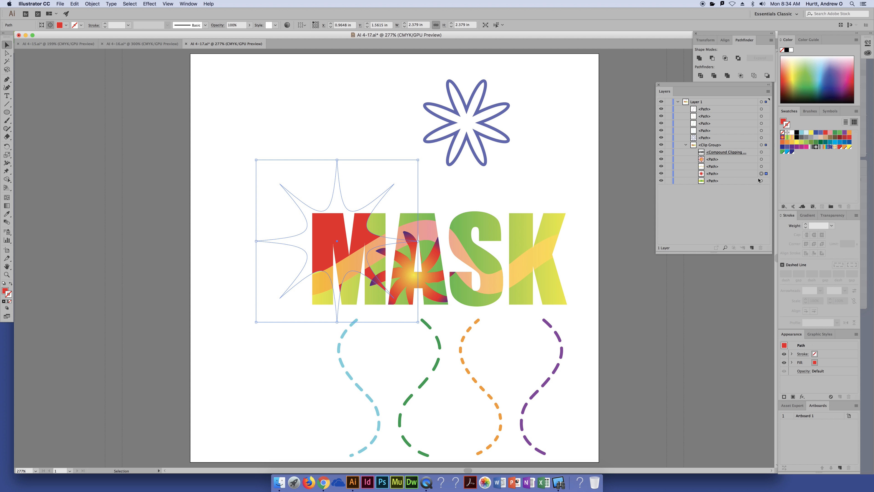
left_click(761, 159)
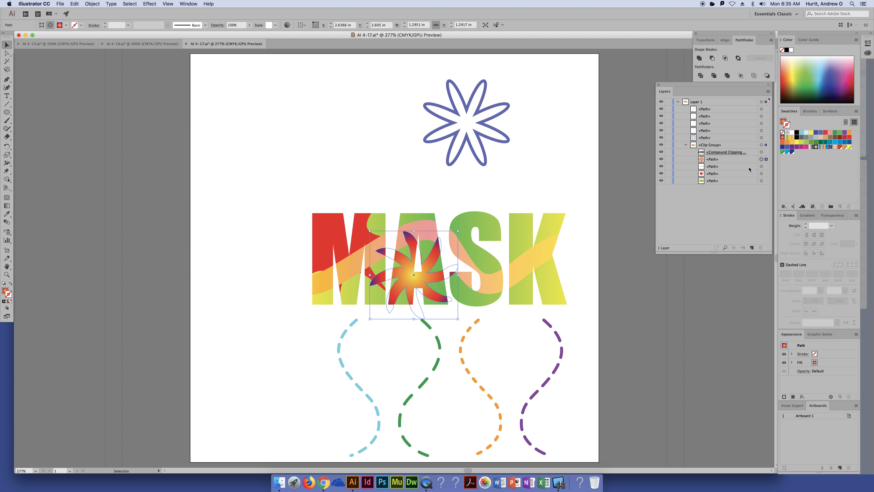
left_click(746, 160)
left_click_drag(746, 161, 737, 170)
left_click(416, 109)
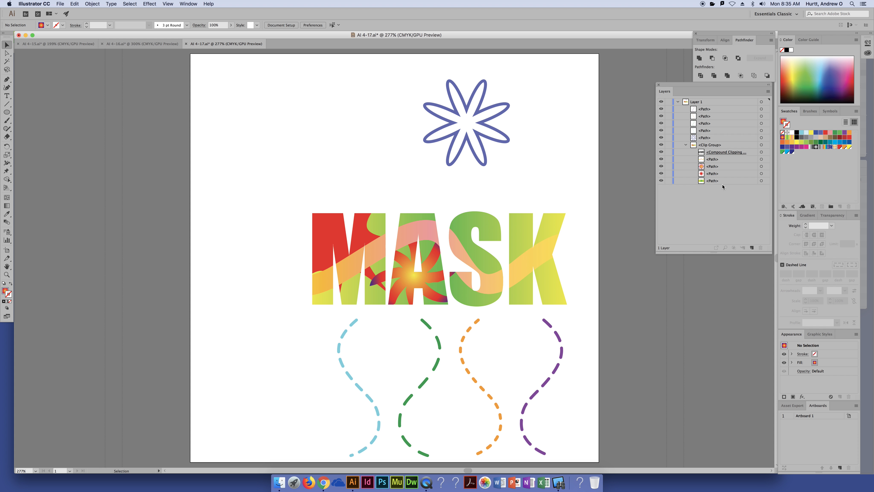
mouse_move(724, 161)
left_mouse_down()
mouse_move(721, 169)
mouse_move(732, 169)
mouse_move(722, 168)
mouse_move(725, 155)
left_mouse_up()
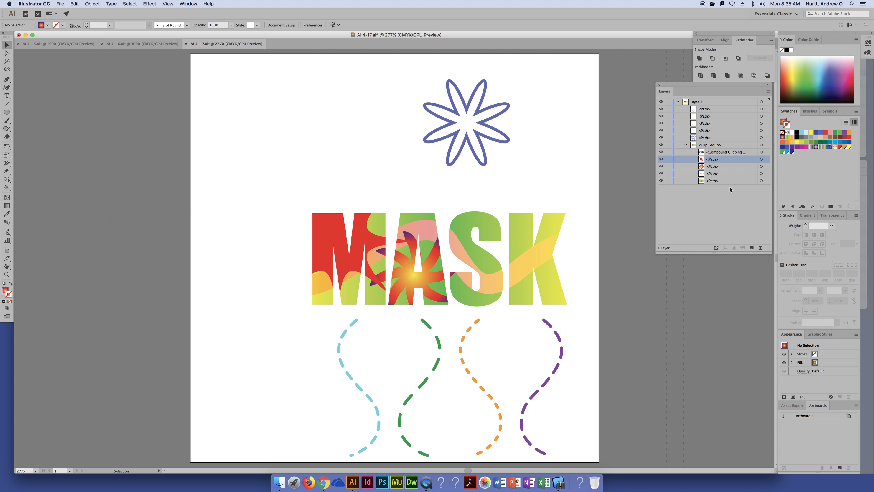